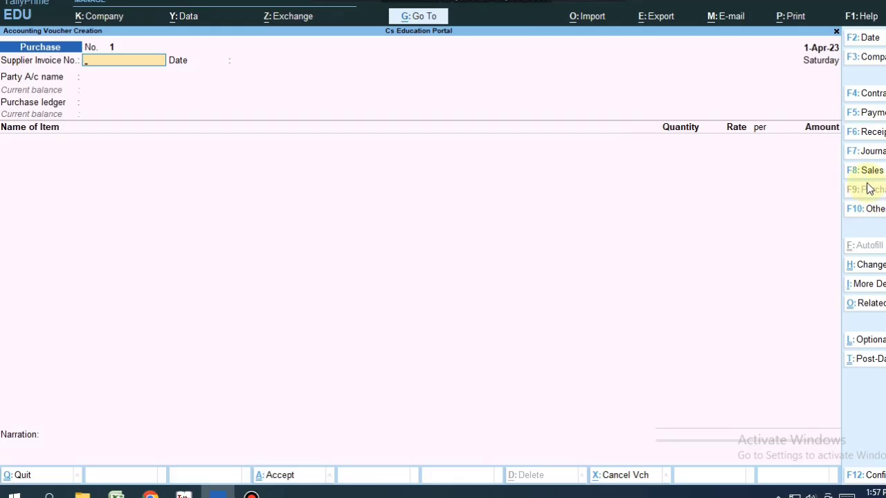
# - Switch voucher entry to a Sales voucher to examine its default ledger lines, and quit the voucher
pyautogui.click(868, 172)
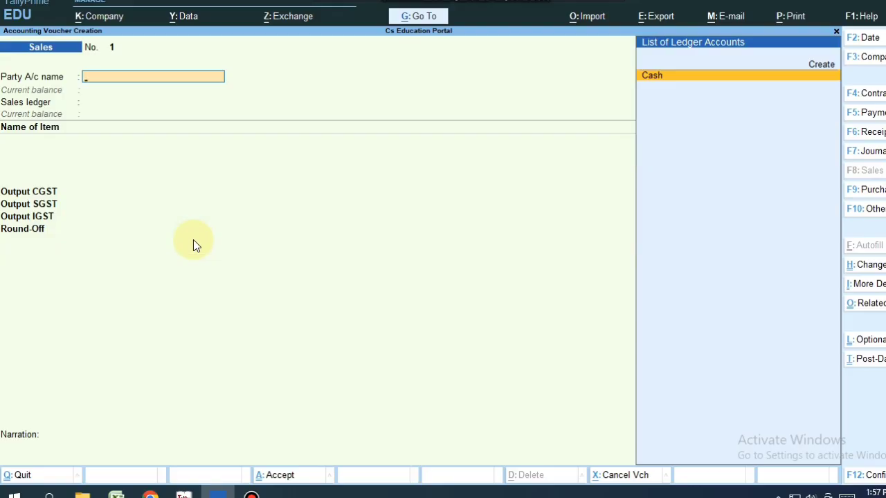
pyautogui.press('Escape')
pyautogui.press('Return')
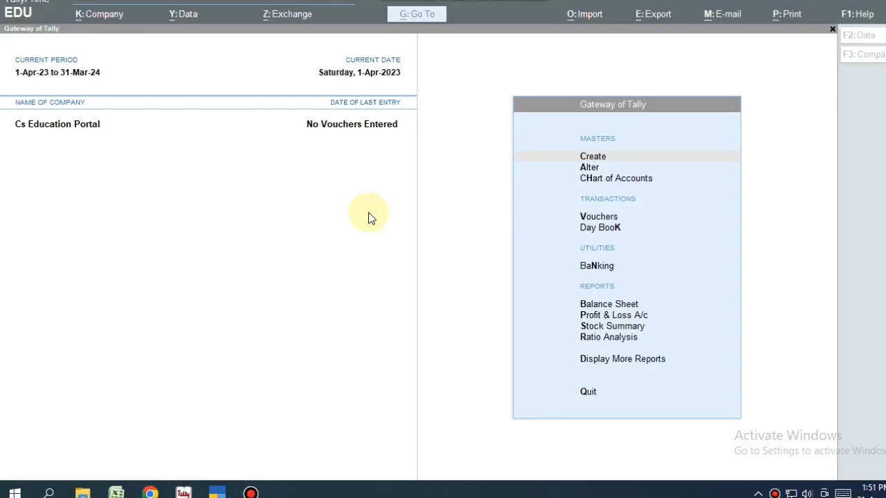
# - Bring up the list of voucher types for alteration from the accounting masters
pyautogui.click(368, 213)
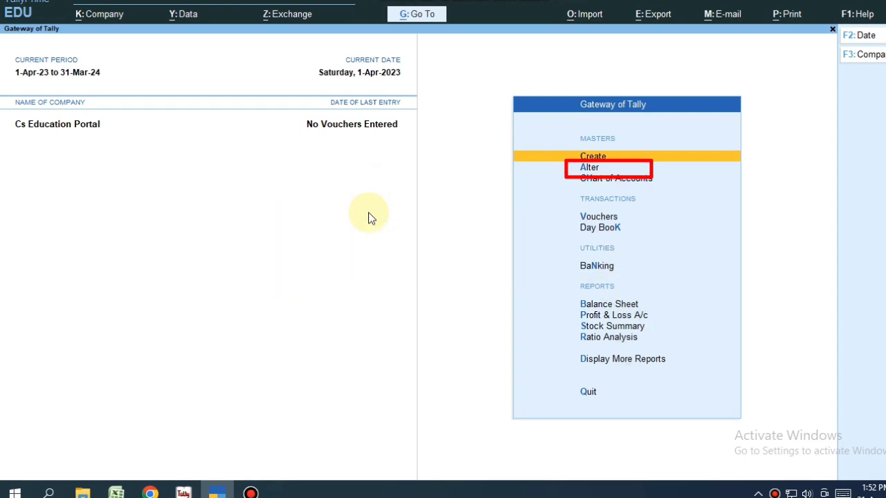
pyautogui.press('Down')
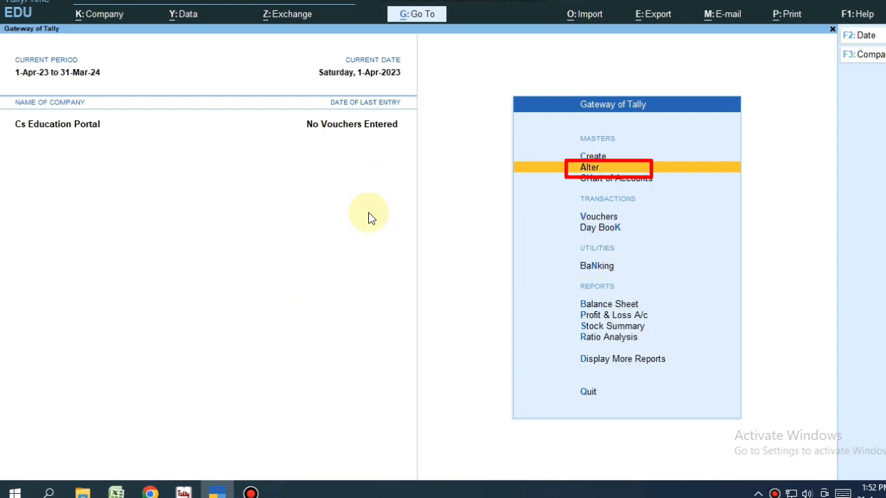
pyautogui.press('Return')
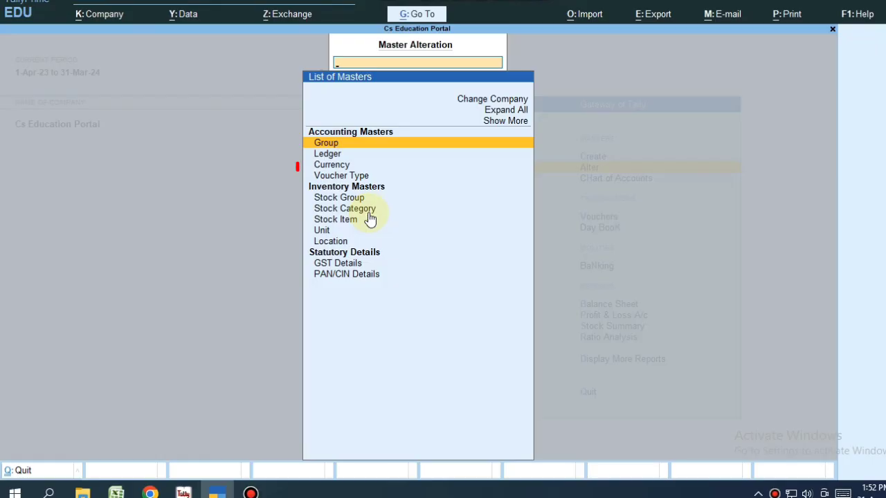
pyautogui.press('Down')
pyautogui.press('Down')
pyautogui.press('Down')
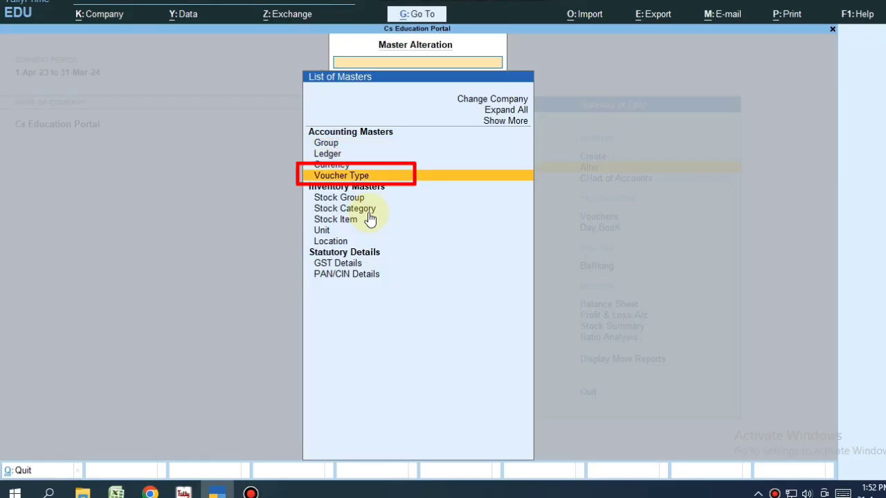
pyautogui.press('Return')
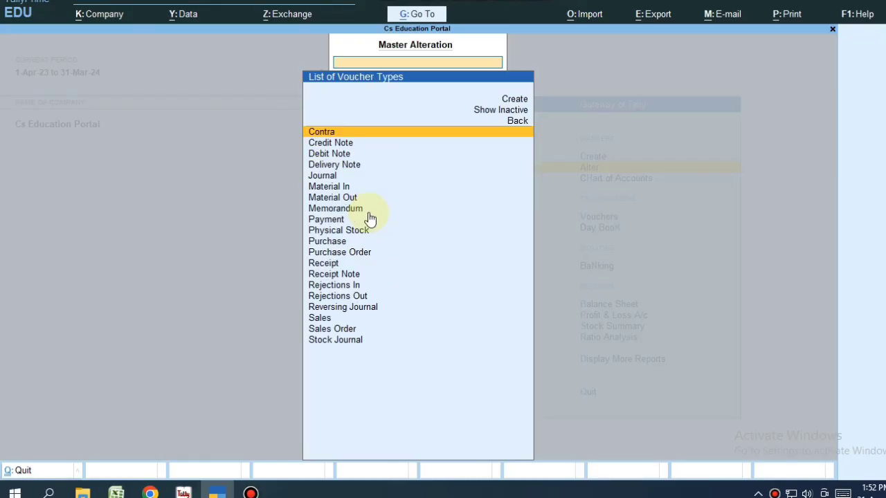
# - Open the Sales voucher type for alteration
pyautogui.press('Down')
pyautogui.press('Down')
pyautogui.press('Down')
pyautogui.press('Down')
pyautogui.press('Down')
pyautogui.press('Down')
pyautogui.press('Down')
pyautogui.press('Down')
pyautogui.press('Down')
pyautogui.press('Down')
pyautogui.press('Down')
pyautogui.press('Down')
pyautogui.press('Down')
pyautogui.press('Down')
pyautogui.press('Down')
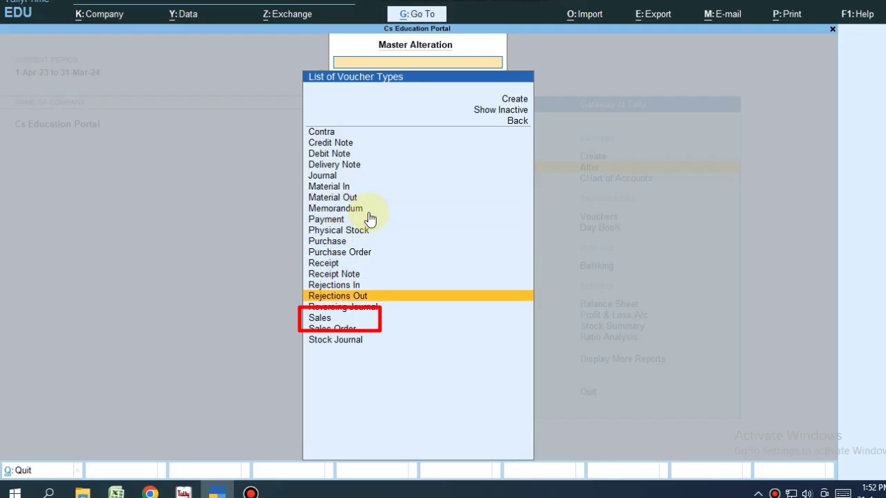
pyautogui.press('Down')
pyautogui.press('Down')
pyautogui.press('Return')
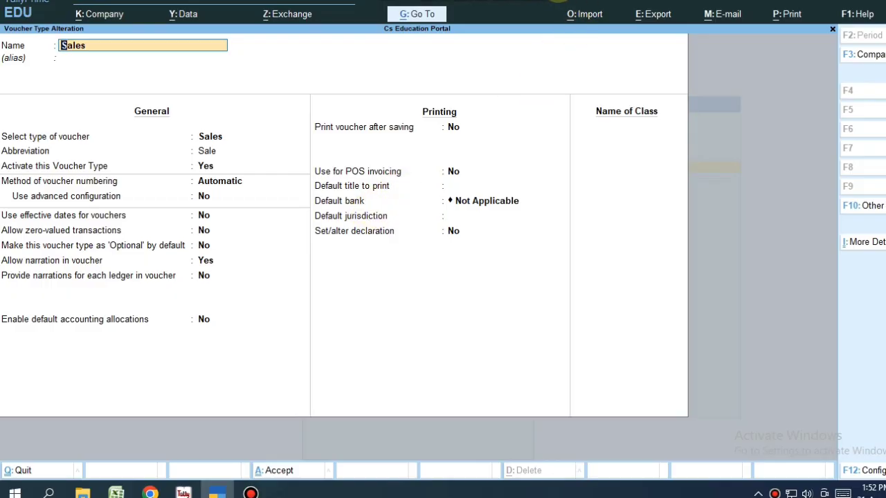
# - Set "Enable default accounting allocations" to Yes for the Sales voucher type, keeping its preceding general settings
pyautogui.click(531, 1)
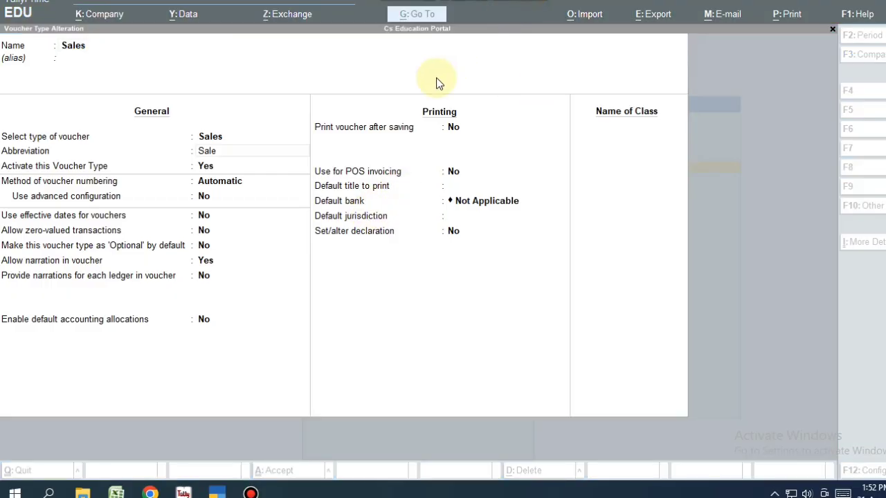
pyautogui.click(372, 52)
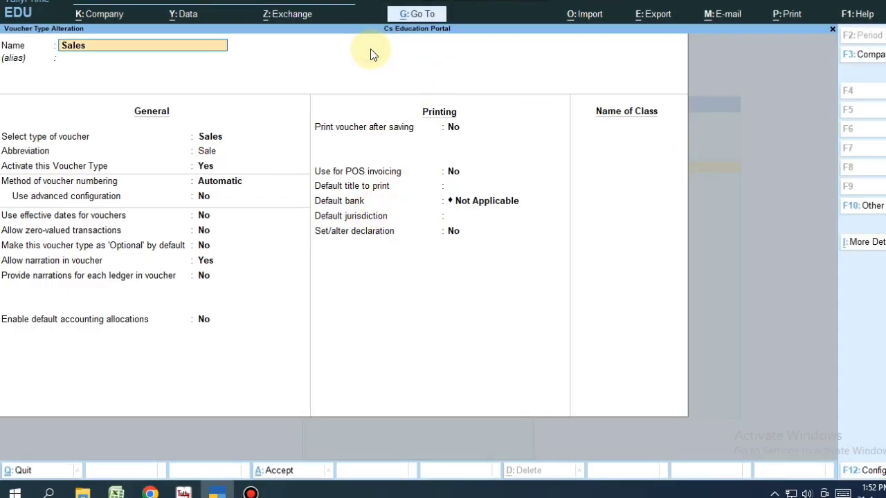
pyautogui.press('Return')
pyautogui.press('Return')
pyautogui.press('Return')
pyautogui.press('Return')
pyautogui.press('Return')
pyautogui.press('Return')
pyautogui.press('Return')
pyautogui.press('Return')
pyautogui.press('Return')
pyautogui.press('Return')
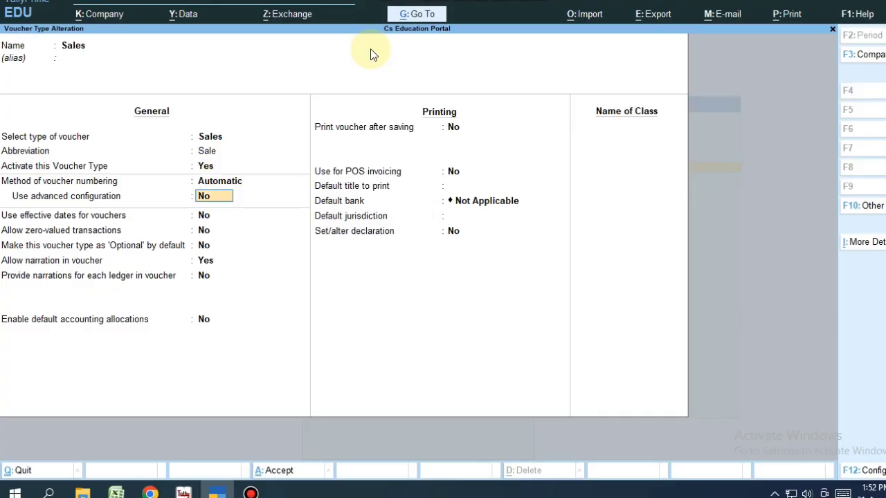
pyautogui.press('Return')
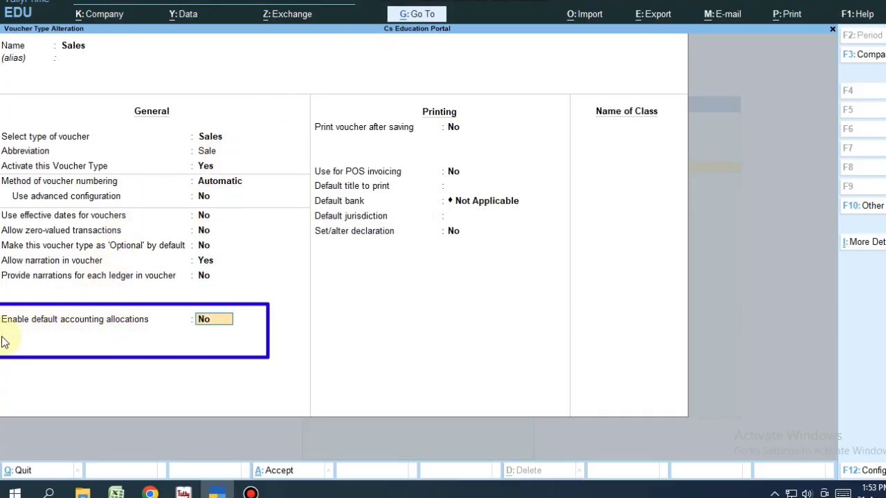
pyautogui.write('y')
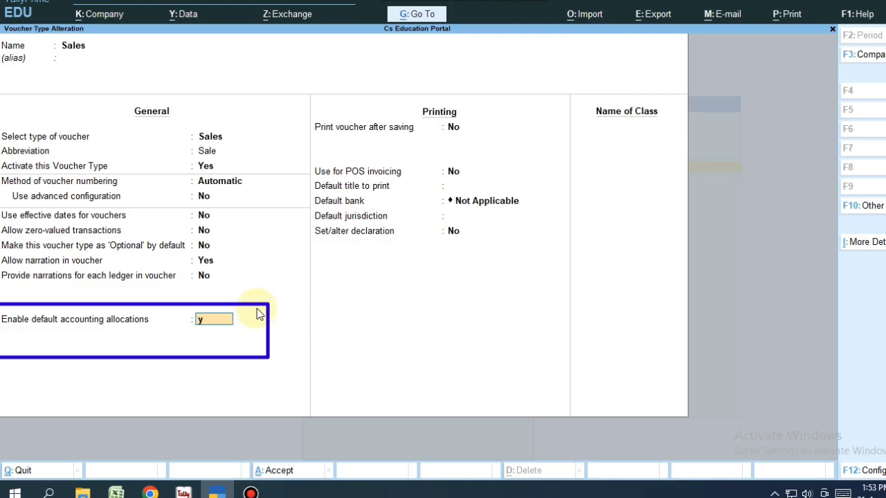
pyautogui.press('Return')
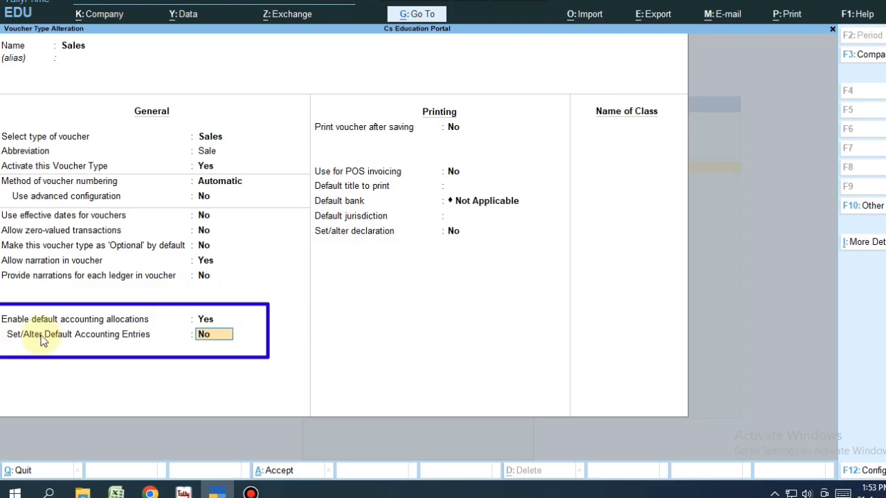
# - Set "Set/Alter Default Accounting Entries" to Yes to open the default entries of the Sales voucher type
pyautogui.press('Return')
pyautogui.click(204, 337)
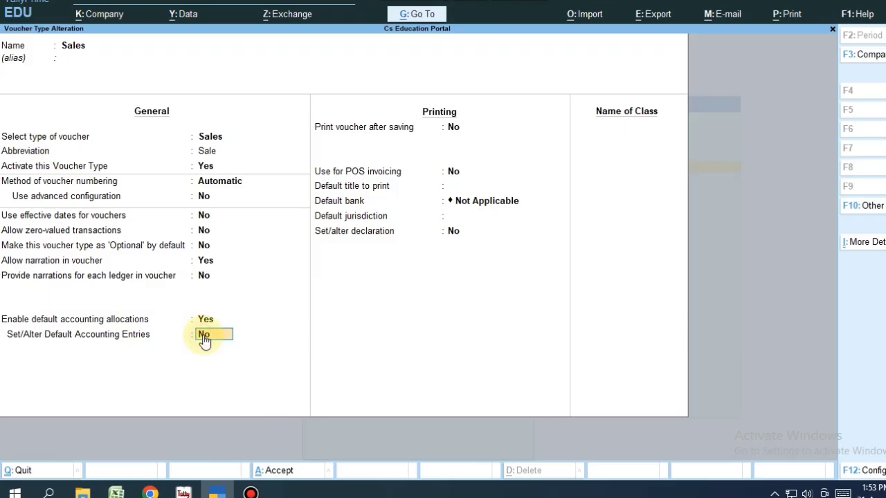
pyautogui.write('y')
pyautogui.press('Return')
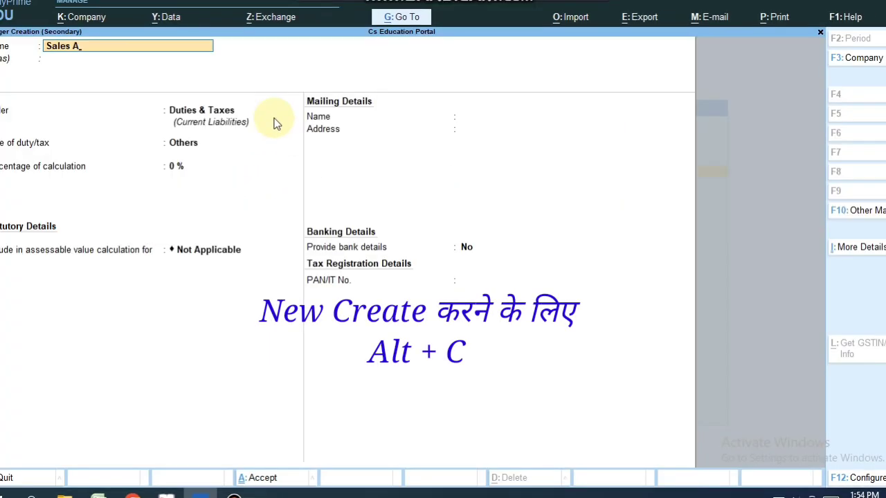
# - Name the new ledger Sales GST, place it under Sales Accounts, and save it as the default item allocation
pyautogui.press('BackSpace')
pyautogui.press('BackSpace')
pyautogui.write('GST')
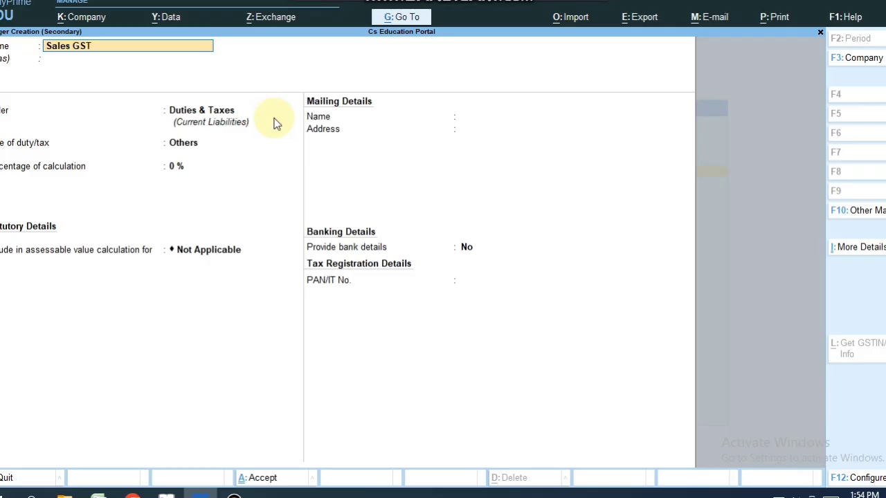
pyautogui.press('Return')
pyautogui.write('Sale')
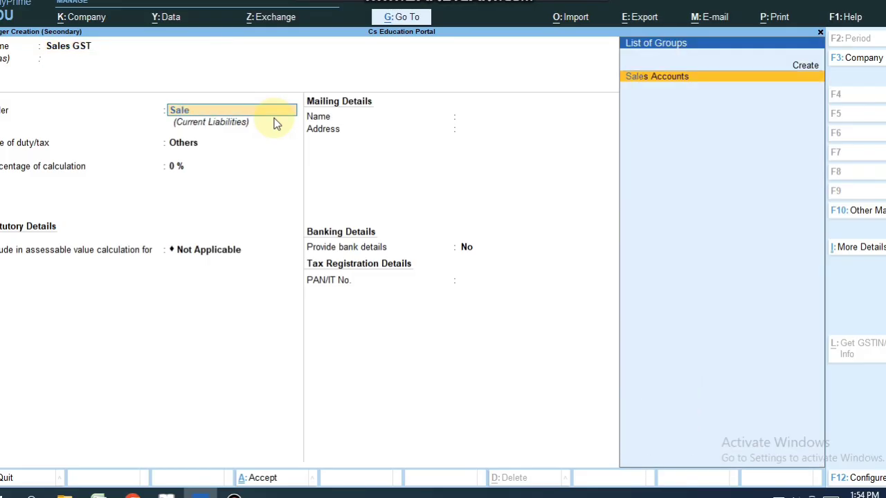
pyautogui.press('Return')
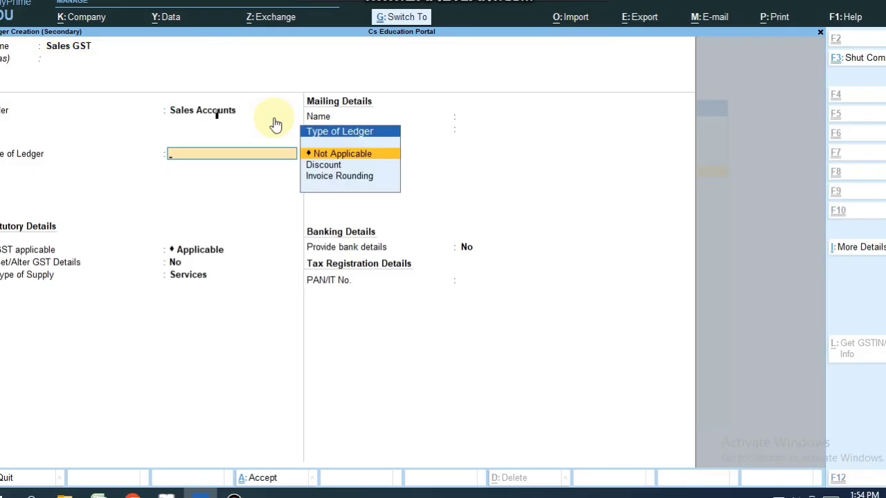
pyautogui.hotkey('ctrl', 'a')
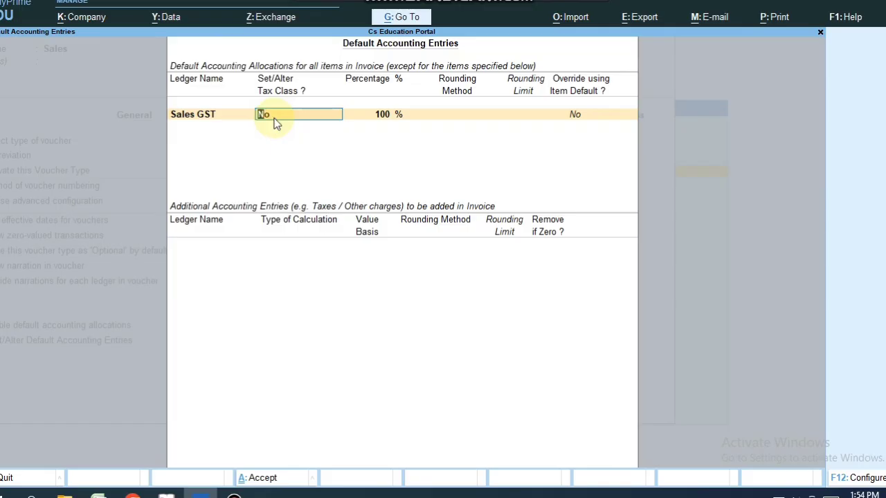
# - Accept the Sales GST allocation at 100% without a tax class or item-default override, and go to the additional accounting entries
pyautogui.press('Return')
pyautogui.press('Return')
pyautogui.press('Return')
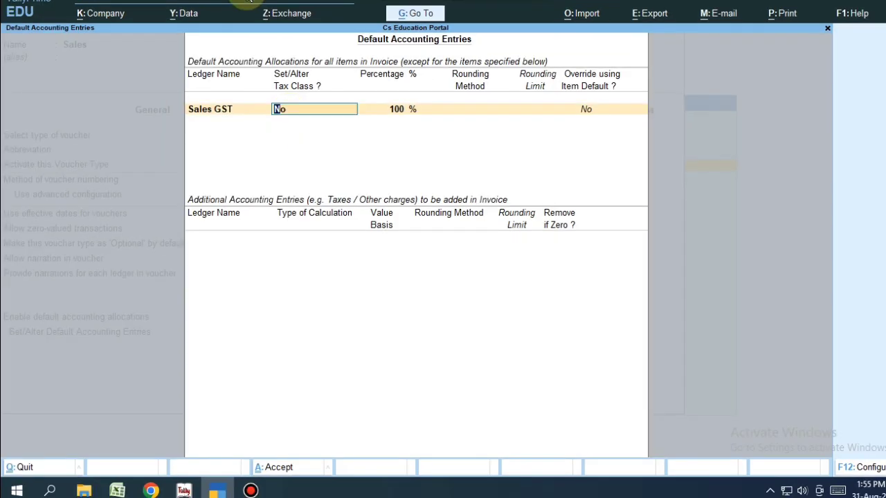
pyautogui.press('Return')
pyautogui.press('Return')
pyautogui.press('Return')
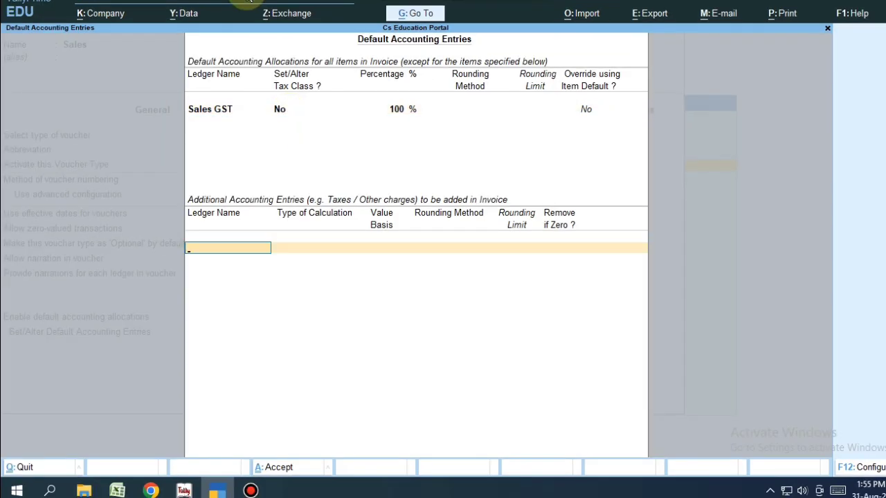
# - Create a ledger named Output CGST for the first additional entry and place it under Duties & Taxes
pyautogui.hotkey('alt', 'c')
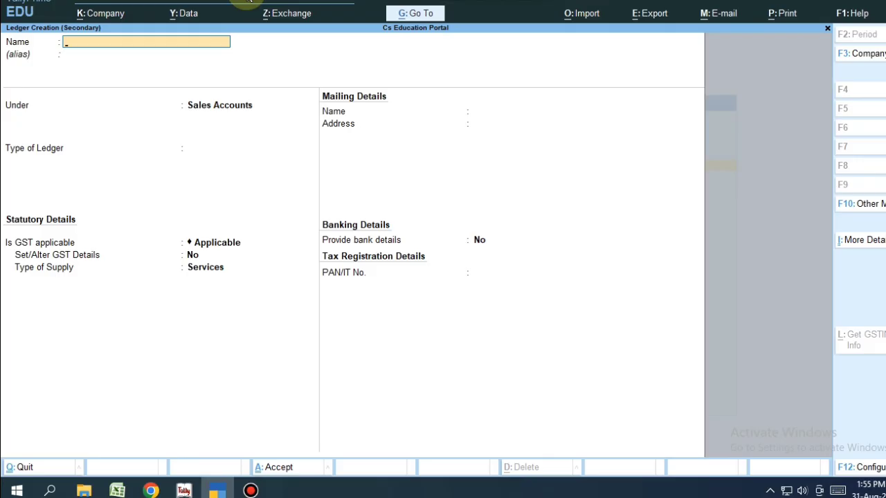
pyautogui.write('Output CGST')
pyautogui.press('Return')
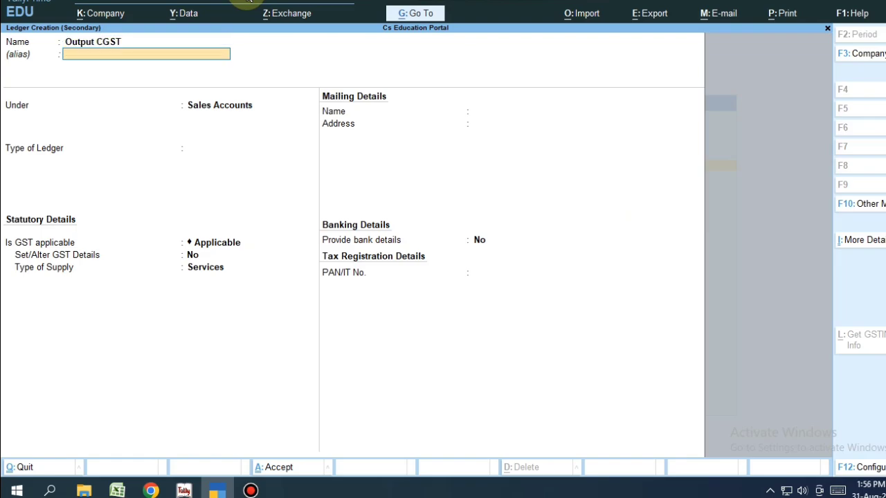
pyautogui.press('Return')
pyautogui.write('du')
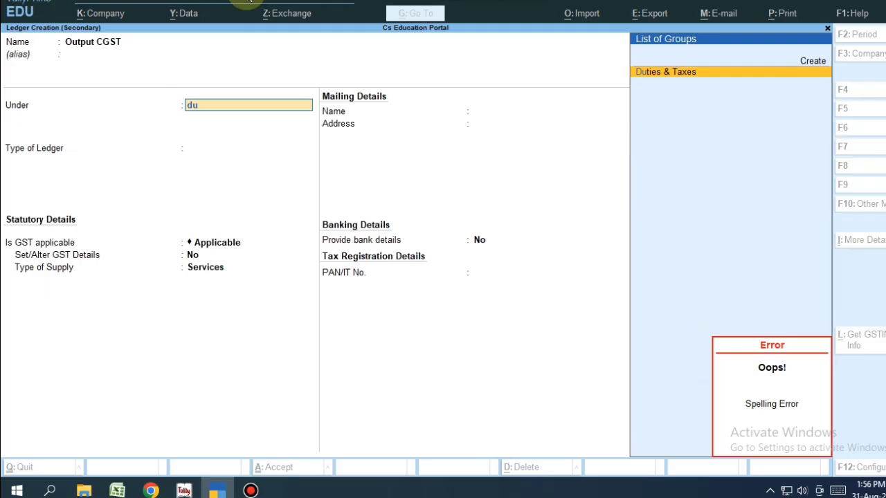
pyautogui.press('Return')
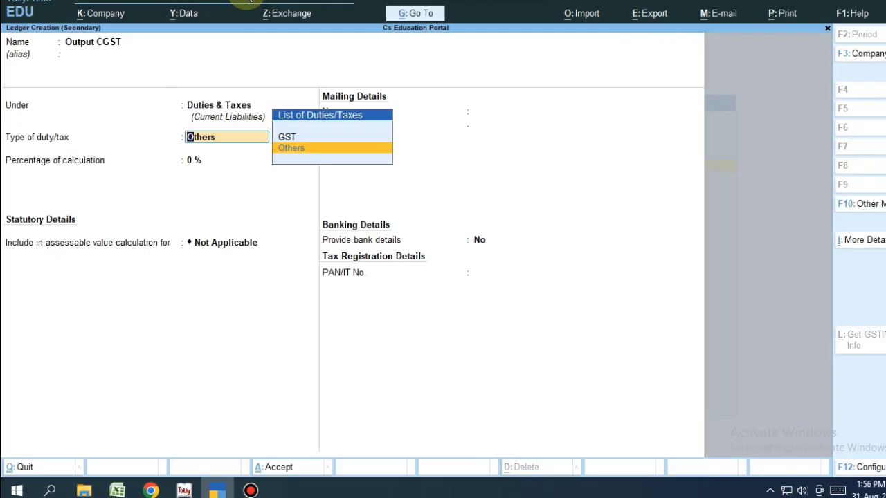
# - Set the Output CGST ledger's duty type to GST and tax type to Central Tax, save it, and accept its entry with removal if zero
pyautogui.press('Up')
pyautogui.press('Return')
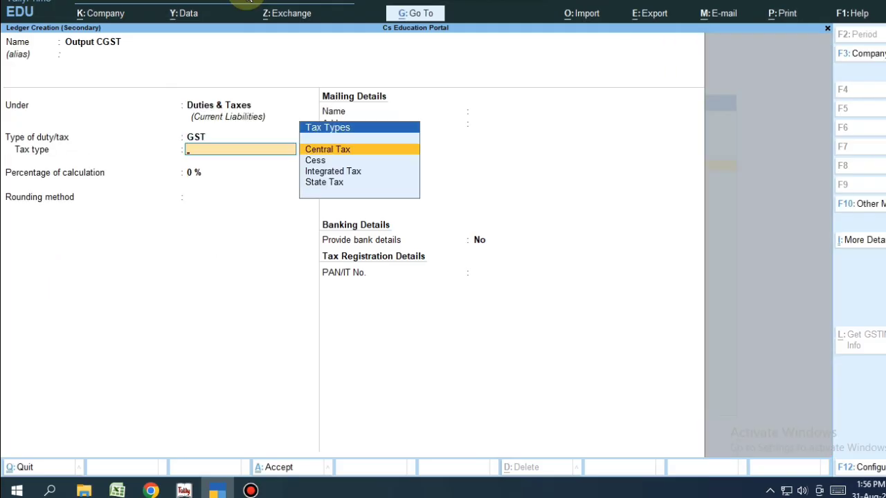
pyautogui.press('Return')
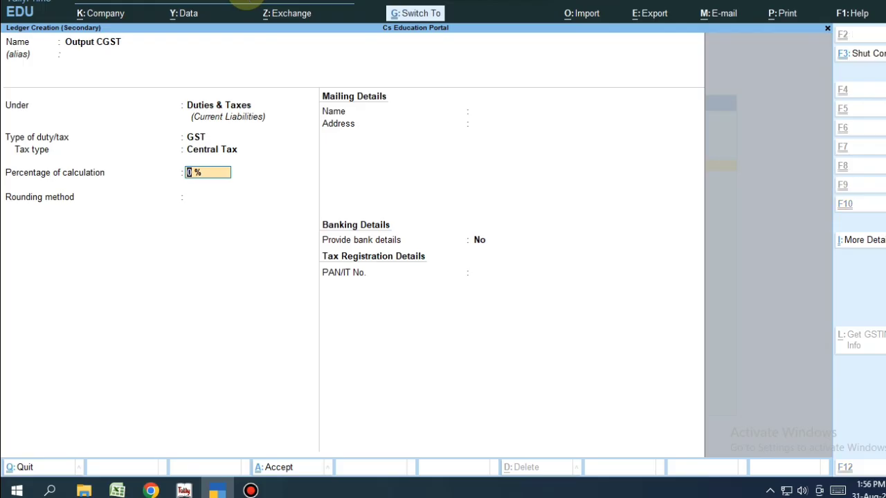
pyautogui.hotkey('ctrl', 'a')
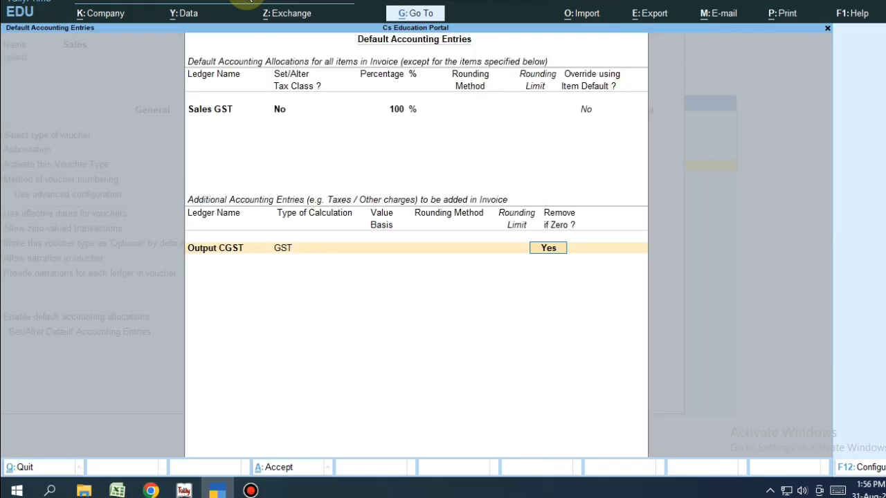
pyautogui.press('Return')
# - Create a ledger named Output SGST for the second additional entry under Duties & Taxes
pyautogui.hotkey('alt', 'c')
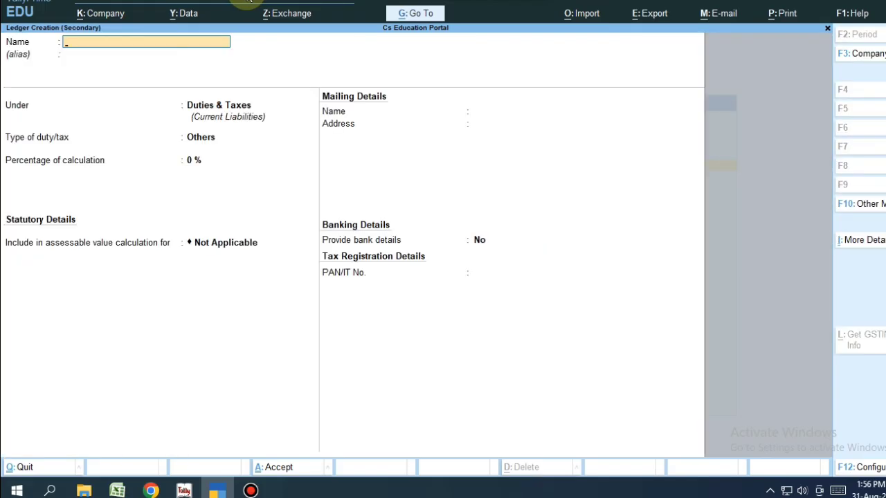
pyautogui.write('Output SGST')
pyautogui.press('Return')
pyautogui.press('Return')
pyautogui.press('Return')
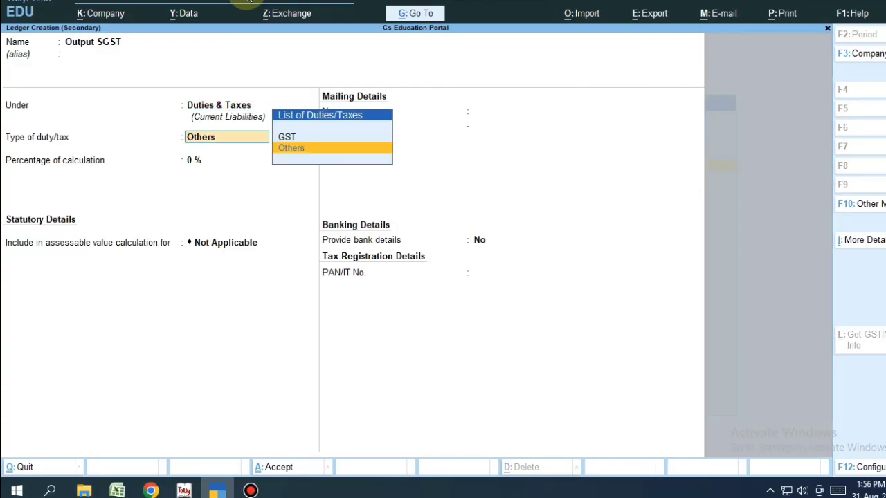
# - Set the Output SGST ledger to GST, State Tax and 9%, save it, and accept its entry with removal if zero
pyautogui.press('Up')
pyautogui.press('Return')
pyautogui.press('Down')
pyautogui.press('Down')
pyautogui.press('Down')
pyautogui.press('Return')
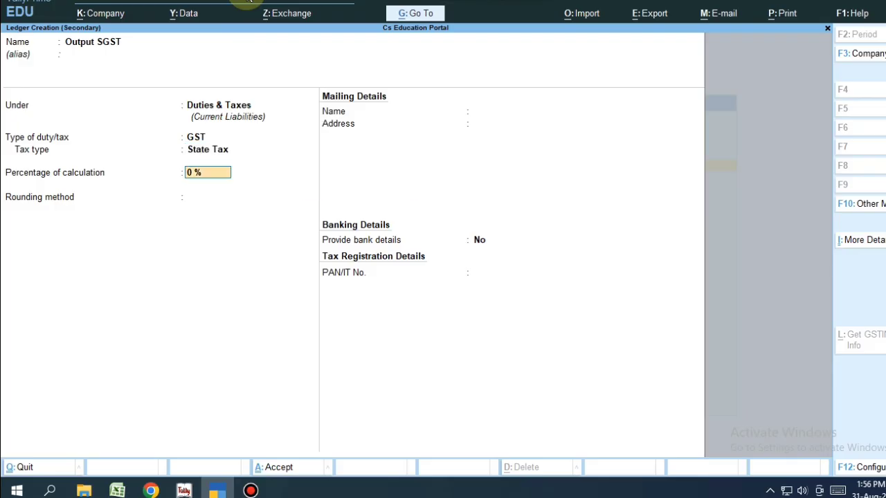
pyautogui.write('9')
pyautogui.hotkey('ctrl', 'a')
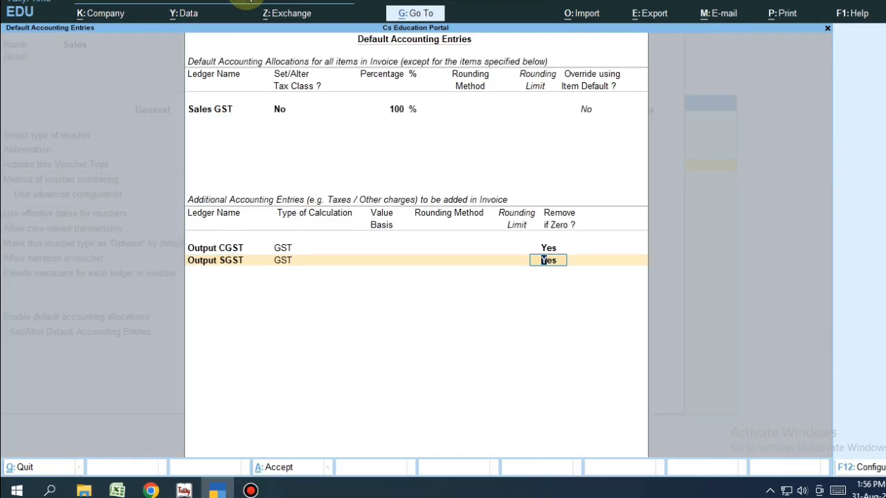
pyautogui.press('Return')
# - Create a ledger named Output IGST for the third additional accounting entry and keep it under Duties & Taxes
pyautogui.write('OUT')
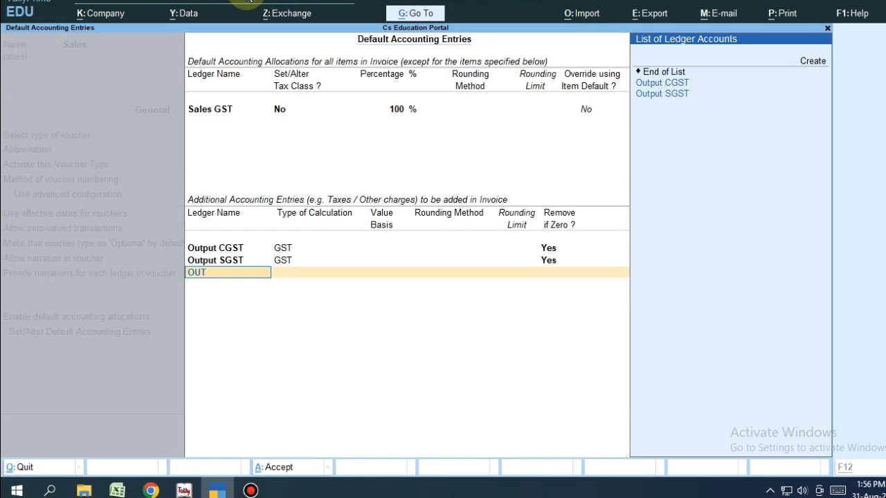
pyautogui.hotkey('alt', 'c')
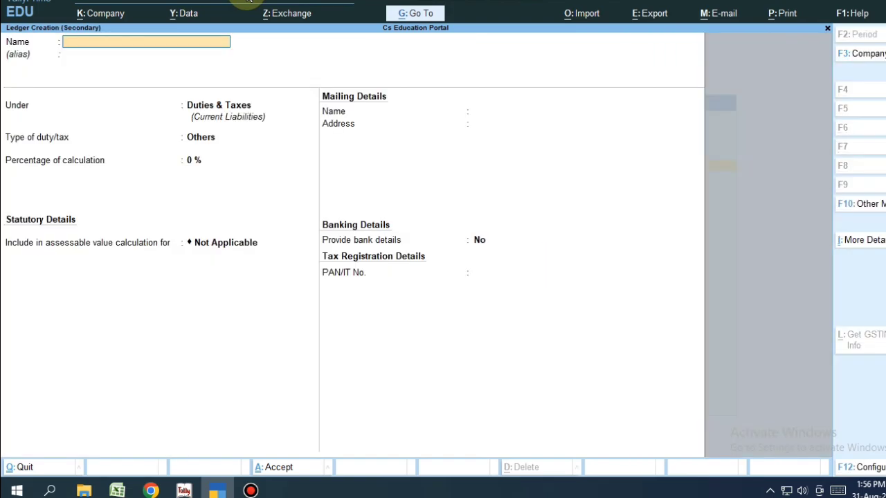
pyautogui.write('Output IGST')
pyautogui.press('Return')
pyautogui.press('Return')
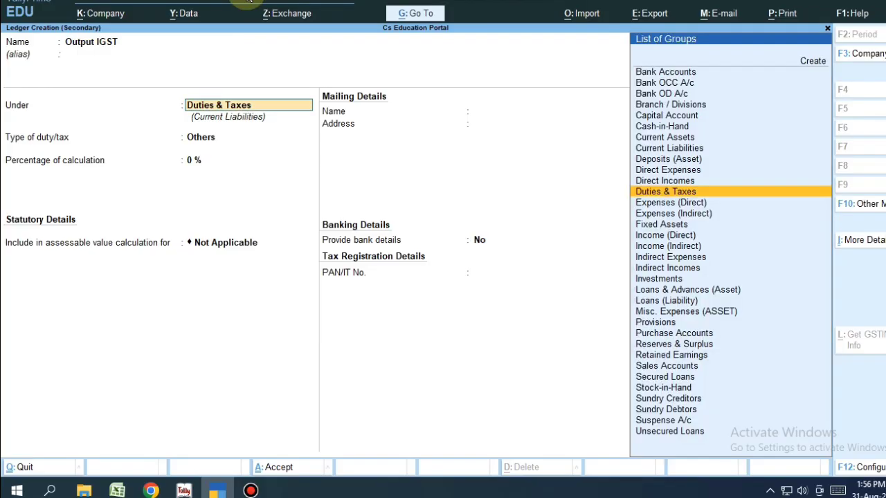
pyautogui.press('Return')
# - Set the Output IGST ledger to GST and Integrated Tax, save it, and accept its entry with removal if zero
pyautogui.press('Up')
pyautogui.press('Return')
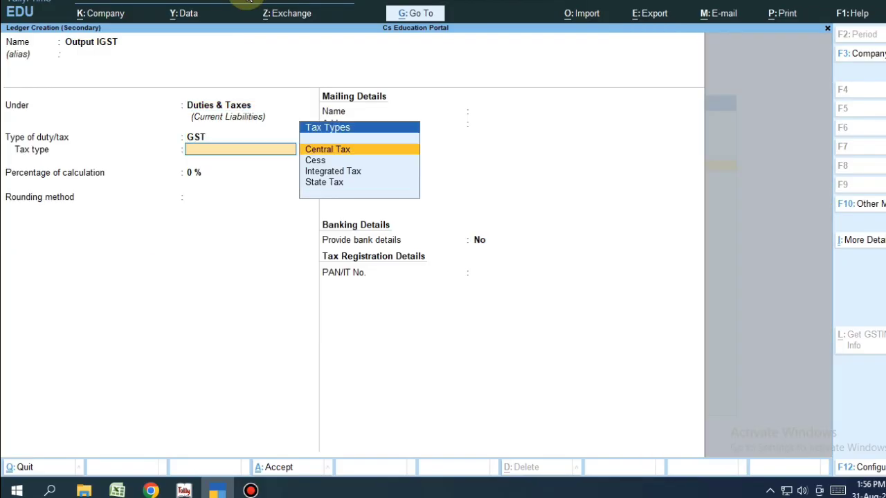
pyautogui.press('Down')
pyautogui.press('Down')
pyautogui.press('Return')
pyautogui.hotkey('ctrl', 'a')
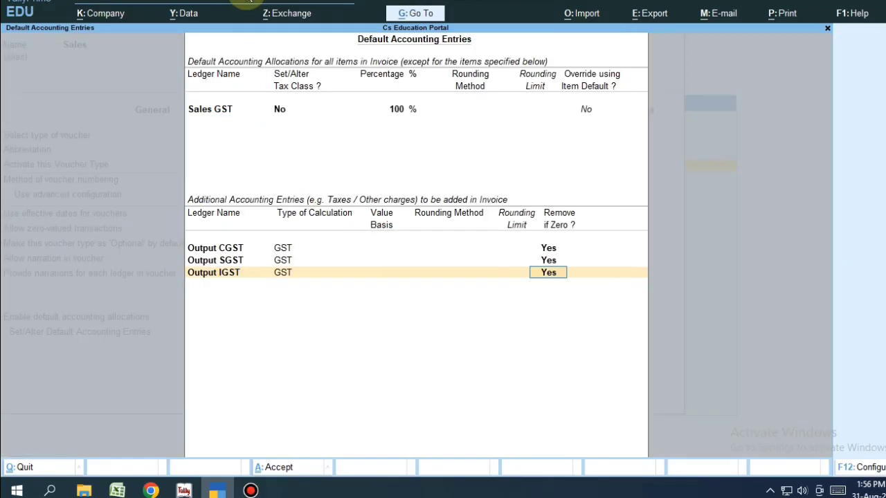
pyautogui.press('Return')
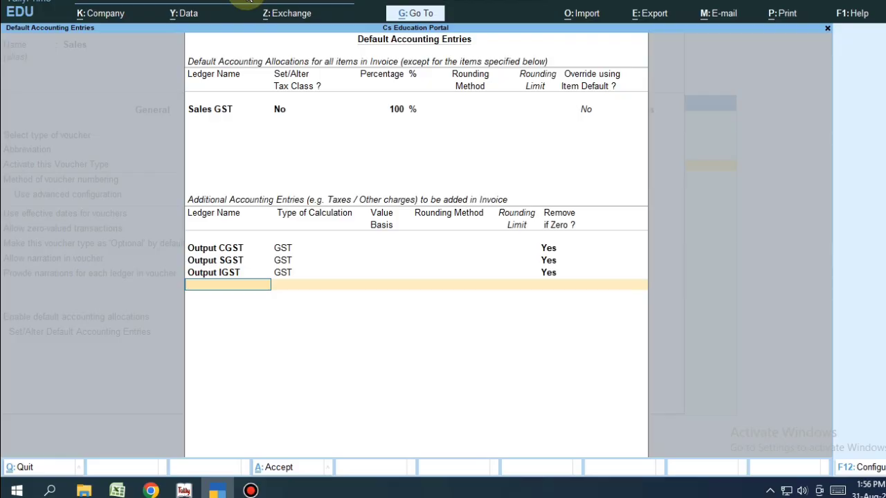
# - Create a ledger named Round-Off for the fourth additional accounting entry and place it under Indirect Expenses
pyautogui.hotkey('alt', 'c')
pyautogui.write('Round')
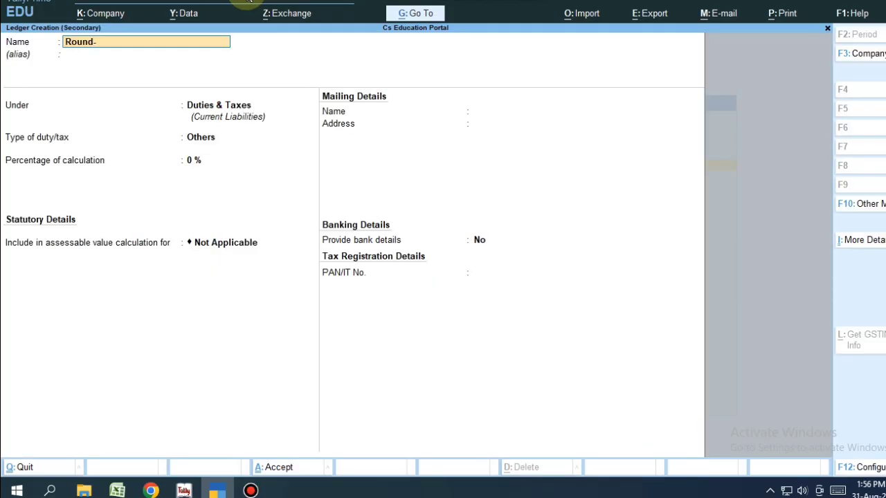
pyautogui.write('-OFF')
pyautogui.press('BackSpace')
pyautogui.press('BackSpace')
pyautogui.write('ff')
pyautogui.press('Return')
pyautogui.press('Return')
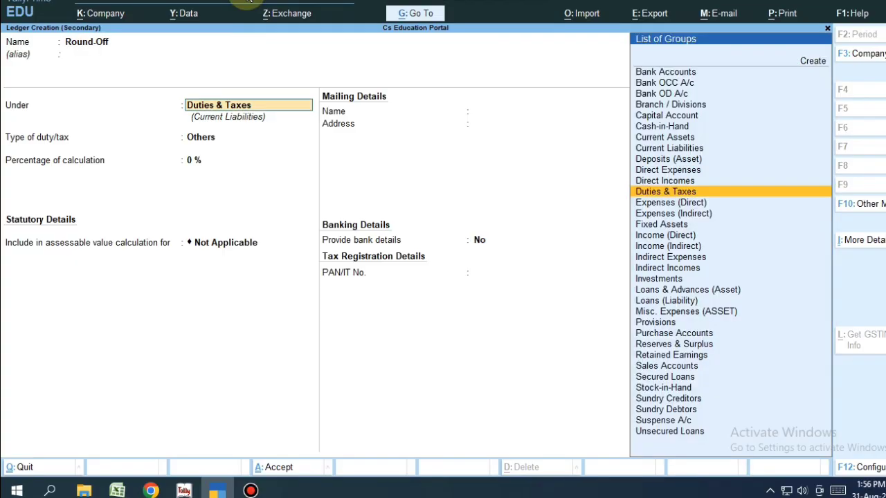
pyautogui.write('Ind')
pyautogui.press('Down')
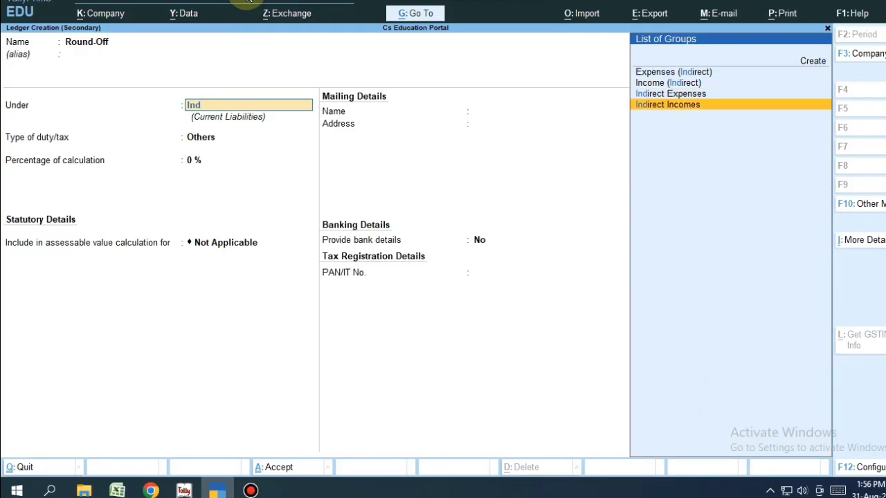
pyautogui.press('Up')
pyautogui.press('Return')
# - Set the Round-Off ledger's type to Invoice Rounding with Normal Rounding and save the ledger
pyautogui.press('Down')
pyautogui.press('Down')
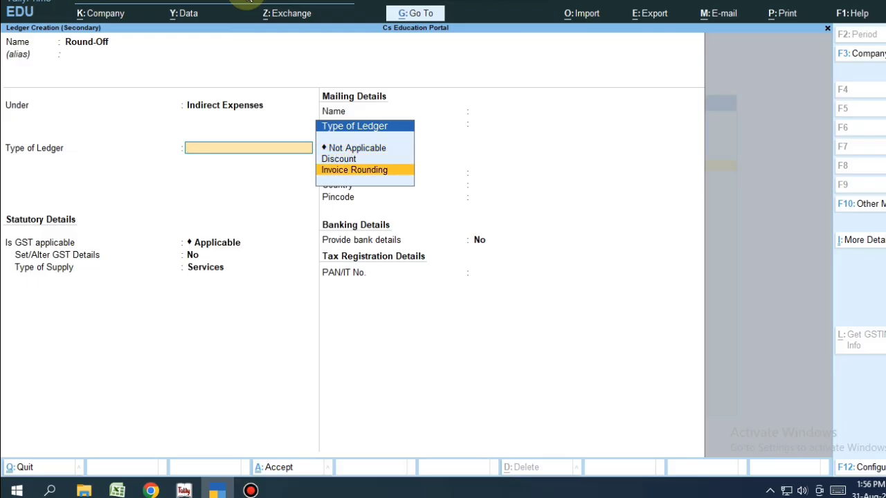
pyautogui.press('Return')
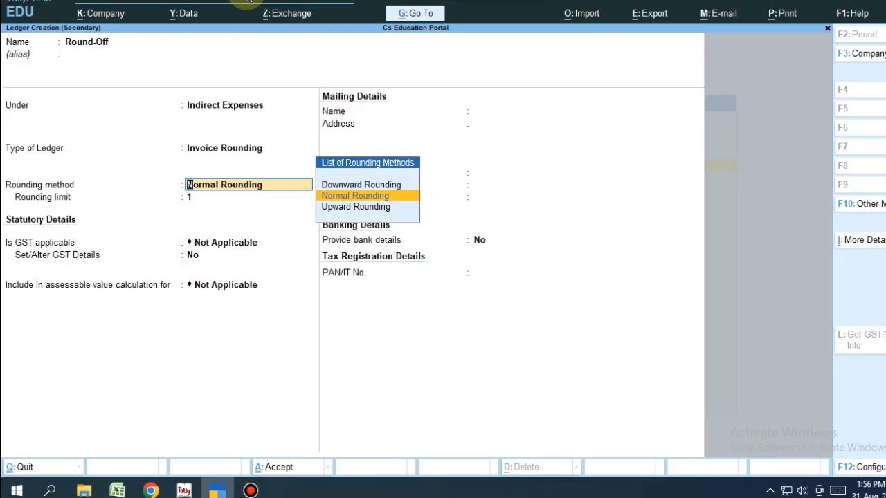
pyautogui.press('Return')
pyautogui.hotkey('ctrl', 'a')
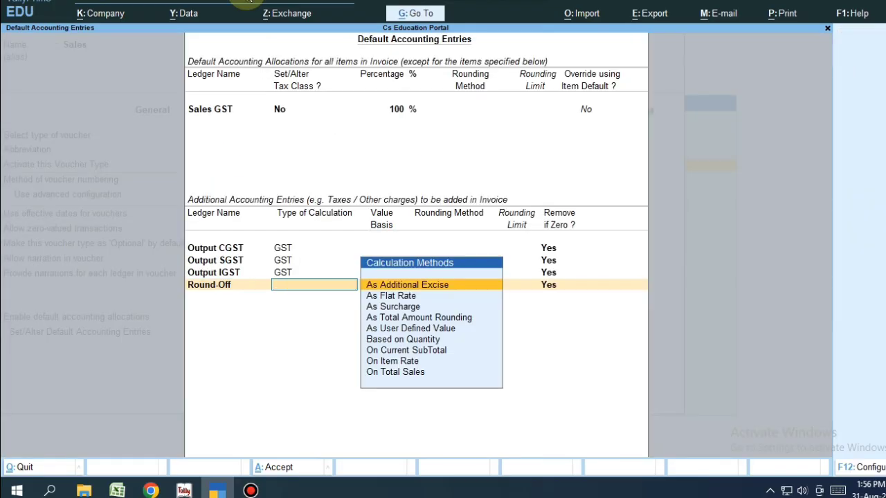
# - Set the Round-Off entry's calculation type to As Total Amount Rounding and its rounding method to Normal Rounding
pyautogui.press('Down')
pyautogui.press('Down')
pyautogui.press('Down')
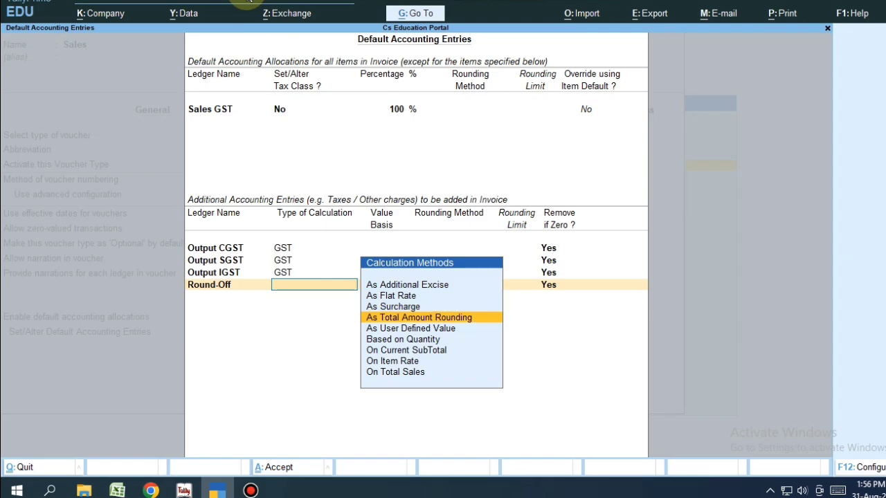
pyautogui.press('Return')
pyautogui.press('Down')
pyautogui.press('Down')
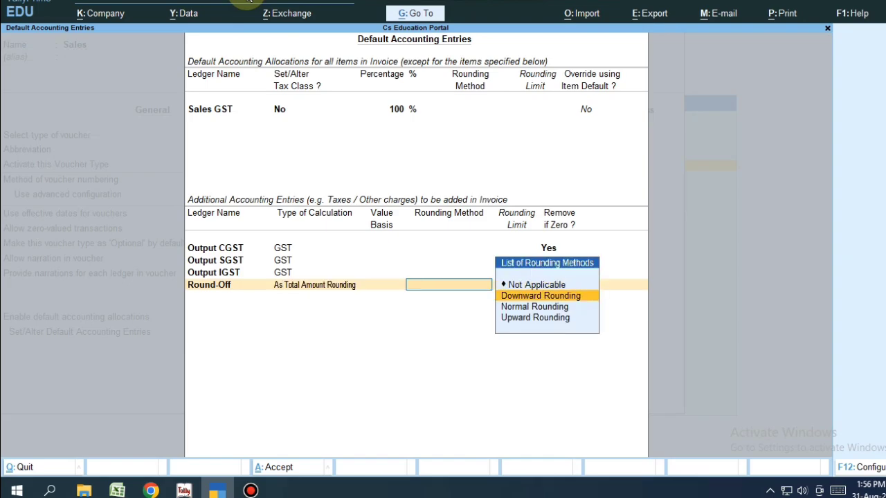
pyautogui.press('Return')
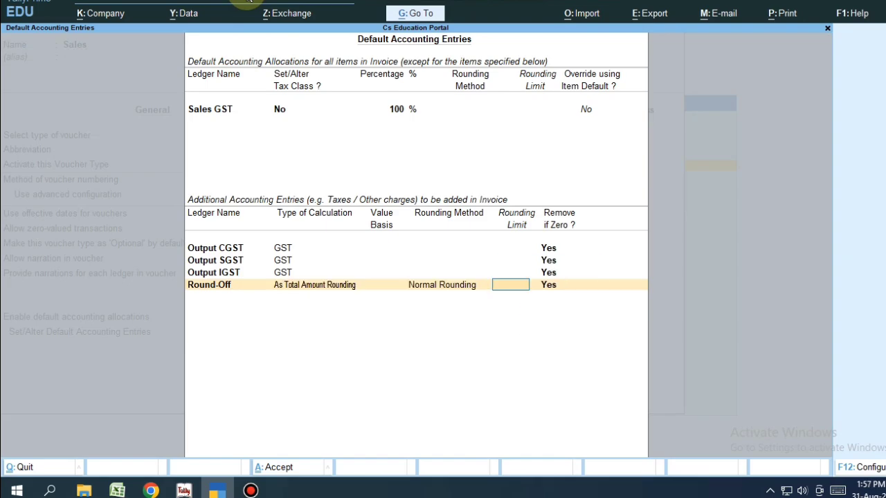
# - Enter 0 as the Round-Off rounding limit, accept the default accounting entries, and save the Sales voucher type, returning to the Gateway
pyautogui.write('0')
pyautogui.press('Return')
pyautogui.press('Return')
pyautogui.press('Return')
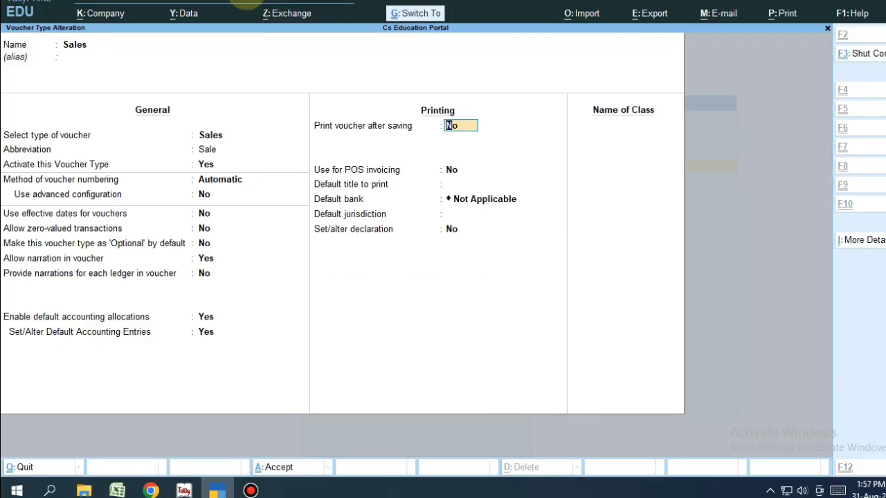
pyautogui.hotkey('ctrl', 'a')
pyautogui.press('Escape')
pyautogui.press('Escape')
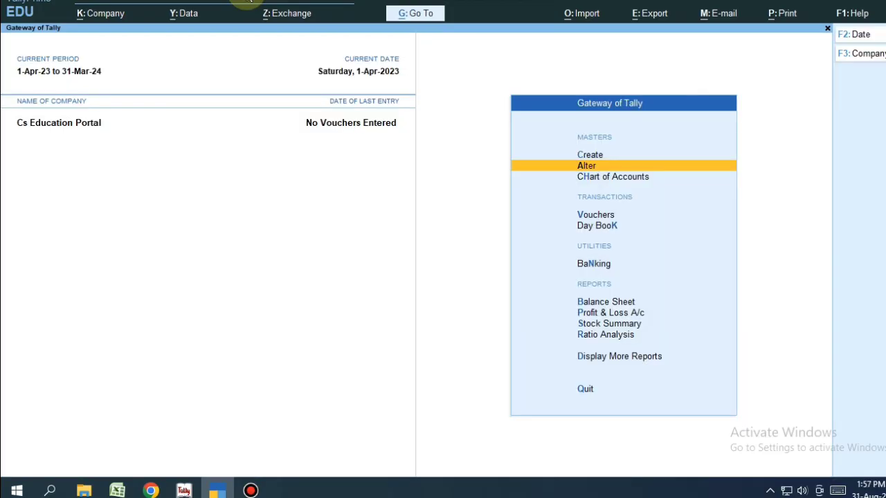
# - Open voucher entry, compare the prefilled ledgers on blank Sales and Purchase vouchers, and quit without saving
pyautogui.press('Down')
pyautogui.press('Down')
pyautogui.press('Down')
pyautogui.press('Up')
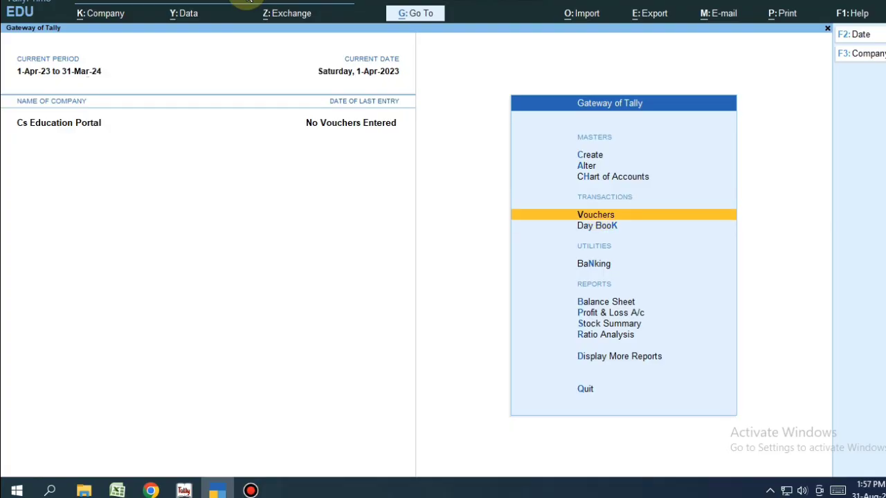
pyautogui.press('Return')
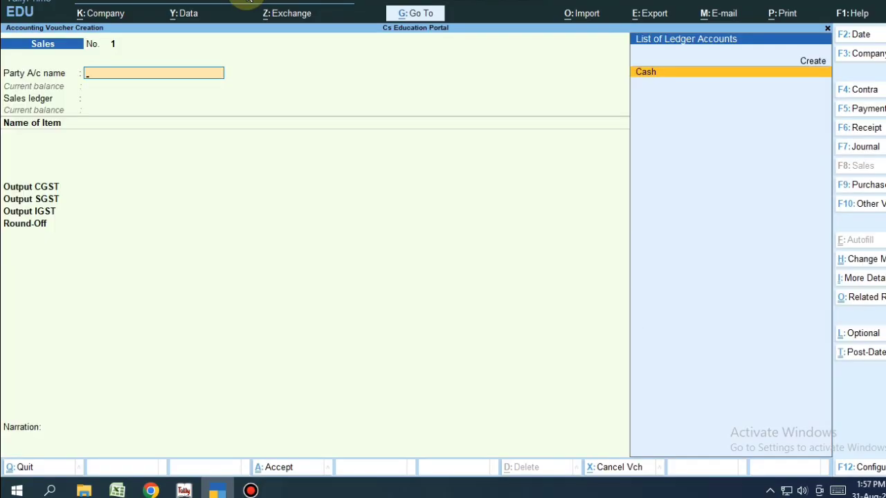
pyautogui.press('F9')
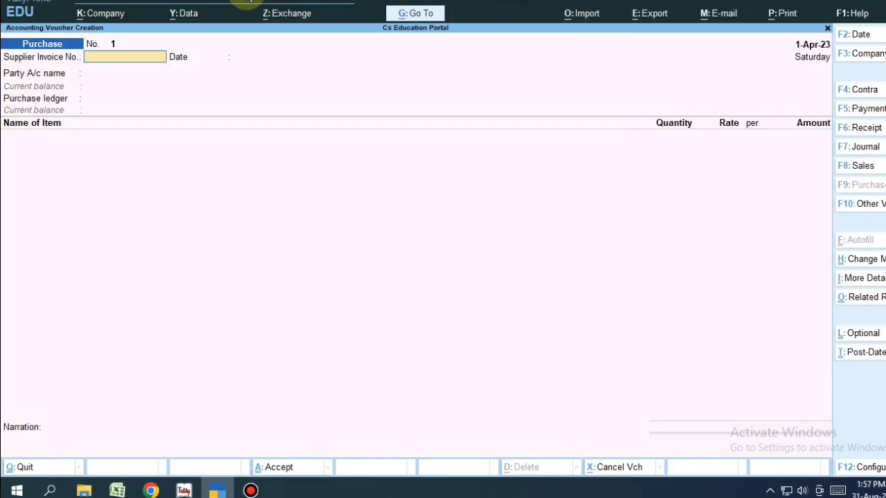
pyautogui.click(859, 168)
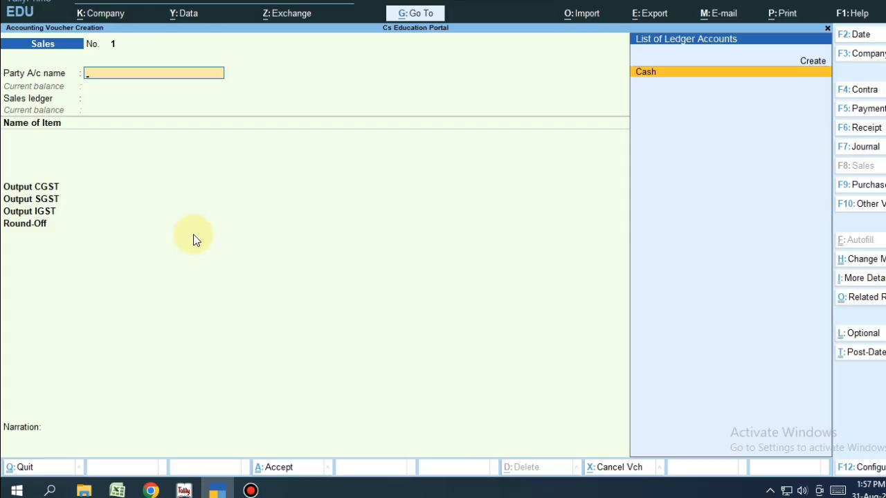
pyautogui.press('Escape')
pyautogui.press('y')
# - Open the Purchase voucher type for alteration
pyautogui.press('Up')
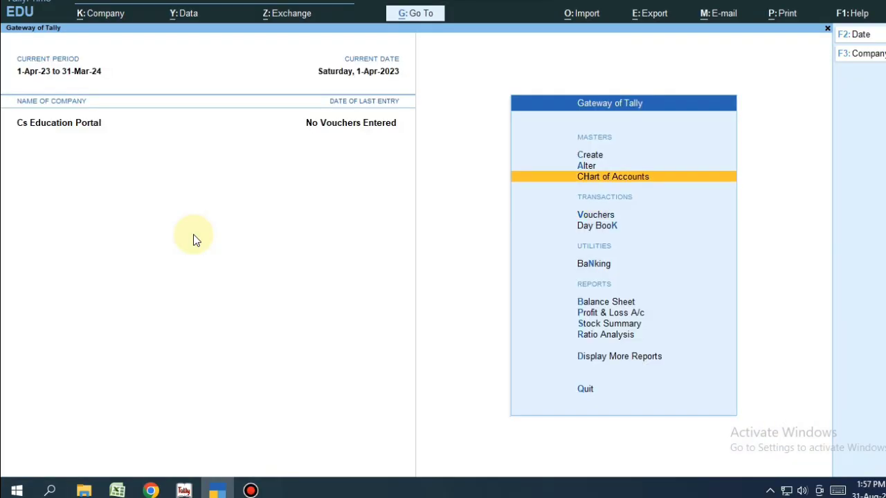
pyautogui.press('Up')
pyautogui.press('Return')
pyautogui.press('Down')
pyautogui.press('Down')
pyautogui.press('Down')
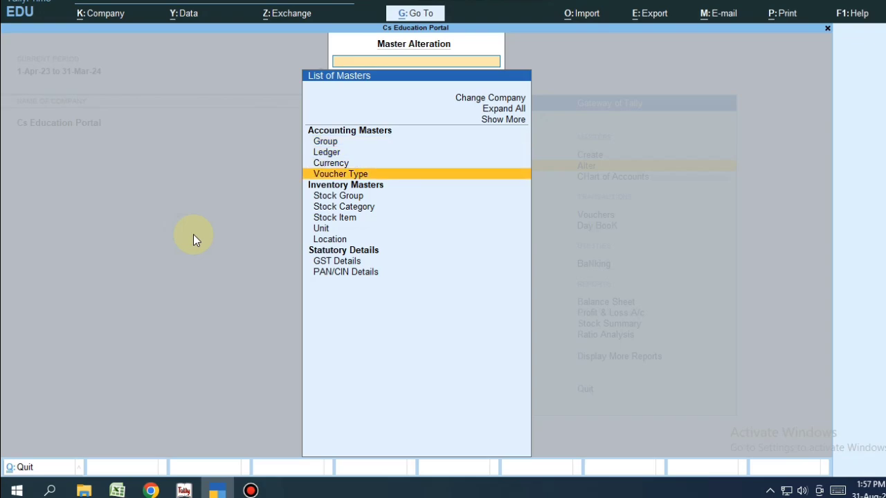
pyautogui.press('Return')
pyautogui.write('Pur')
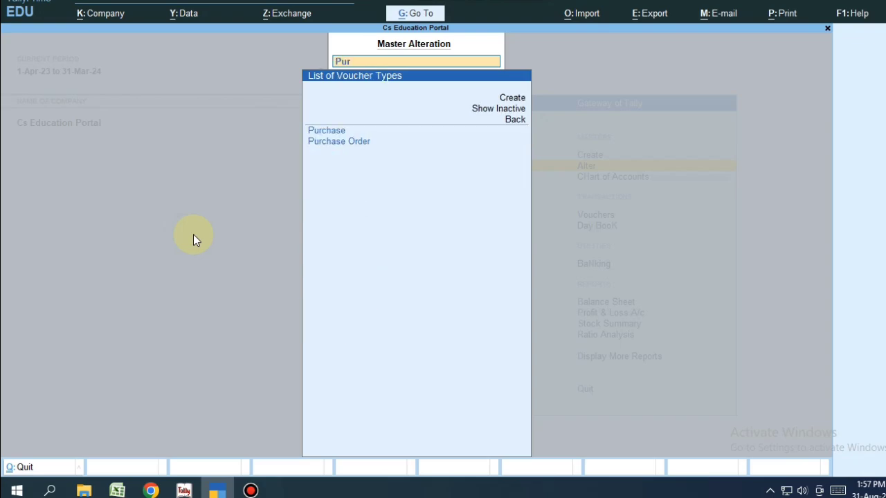
pyautogui.press('Return')
# - Enable default accounting allocations for the Purchase voucher type, keeping its preceding general settings
pyautogui.press('Return')
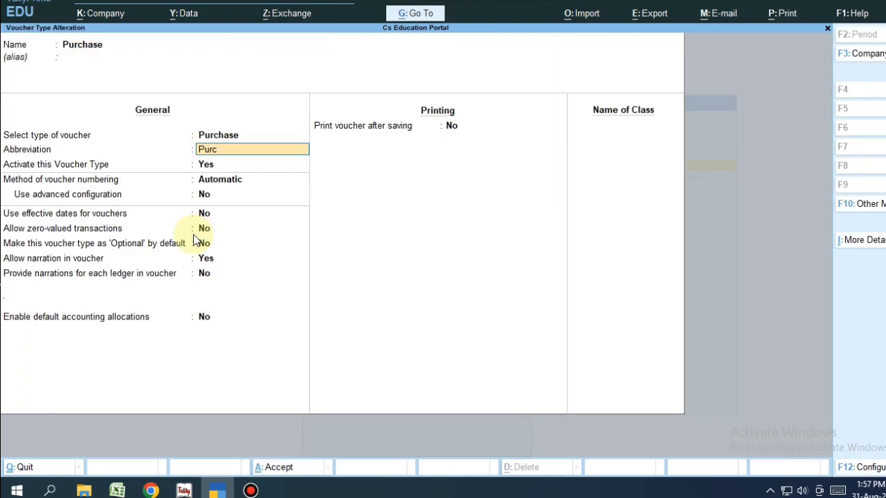
pyautogui.press('Return')
pyautogui.press('Return')
pyautogui.press('Return')
pyautogui.press('Return')
pyautogui.press('Return')
pyautogui.press('Return')
pyautogui.press('Return')
pyautogui.press('Return')
pyautogui.press('Return')
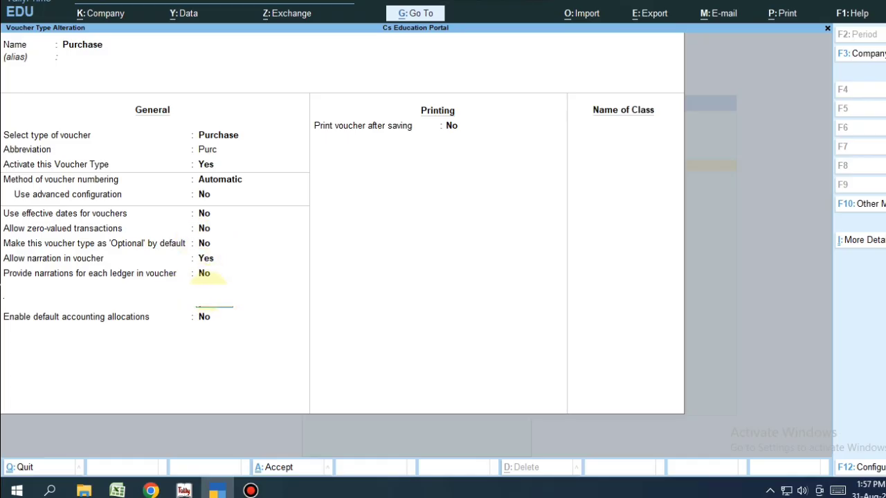
pyautogui.press('Return')
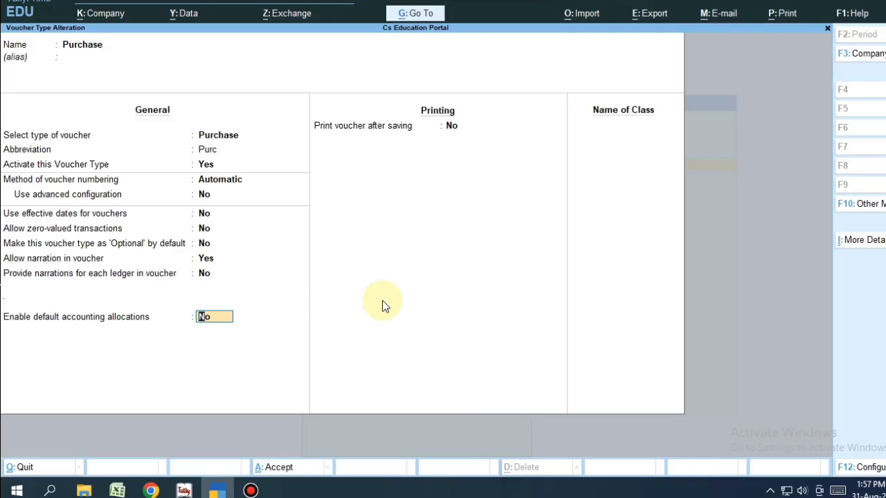
pyautogui.press('y')
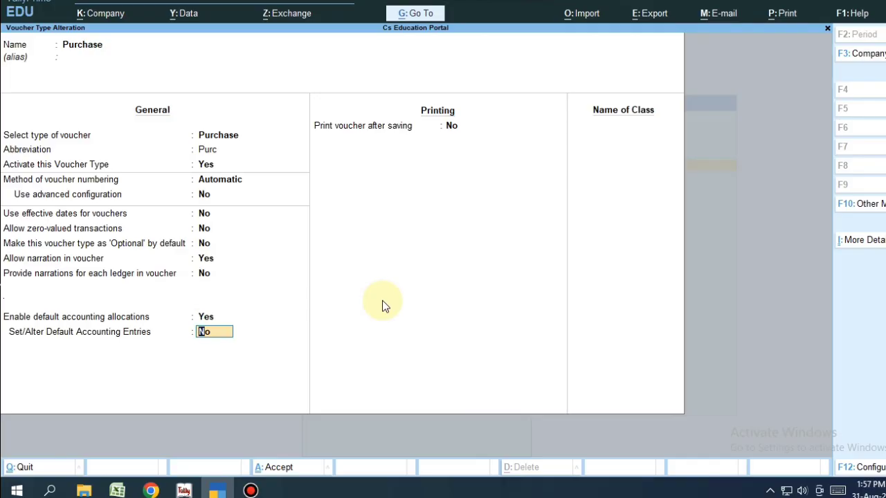
# - Turn on Set/Alter Default Accounting Entries for the Purchase voucher type and open the entries form
pyautogui.press('Up')
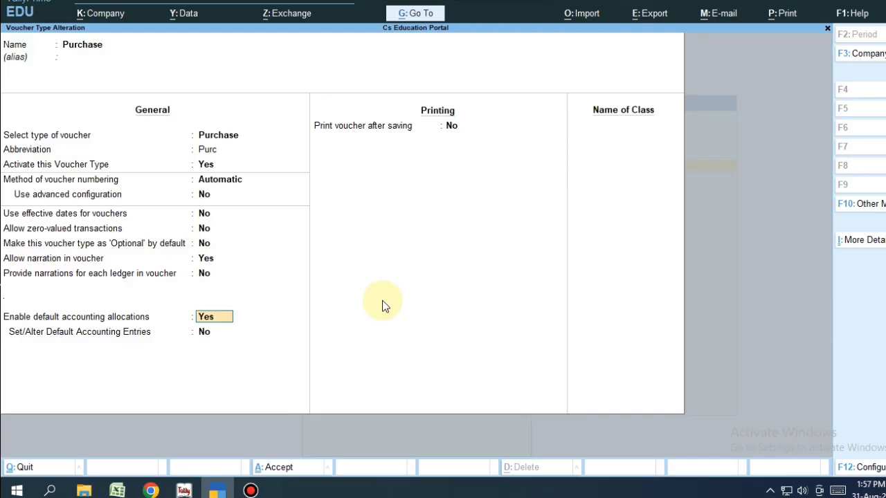
pyautogui.press('Up')
pyautogui.press('Down')
pyautogui.press('Down')
pyautogui.write('y')
pyautogui.press('Return')
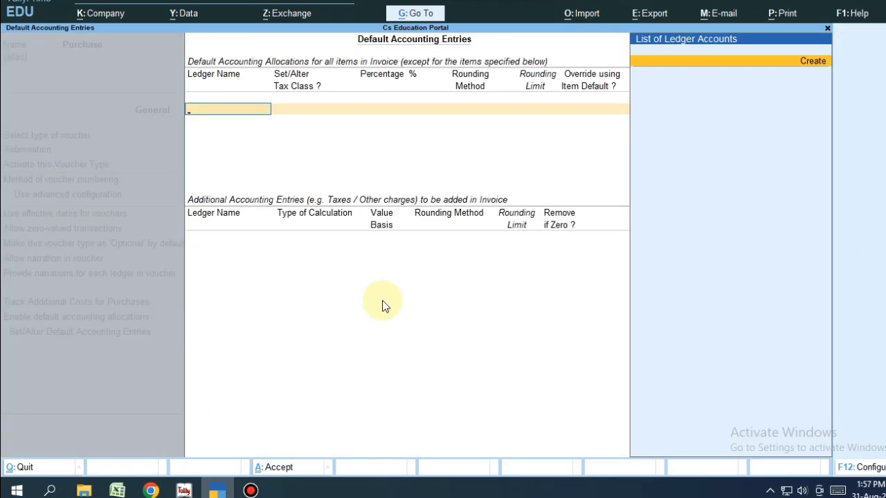
# - Create a ledger named Purchase GST under Purchase Accounts and accept it as the default item allocation at 100%
pyautogui.hotkey('alt', 'c')
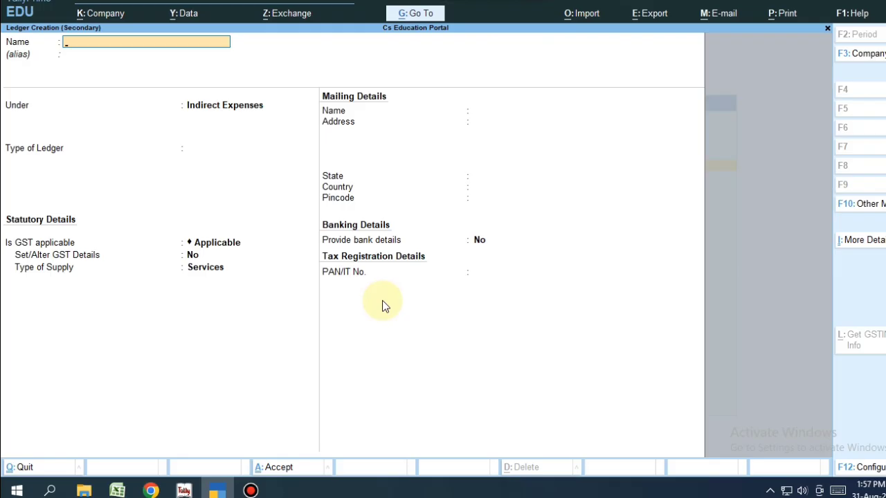
pyautogui.write('Purchase GST')
pyautogui.press('Return')
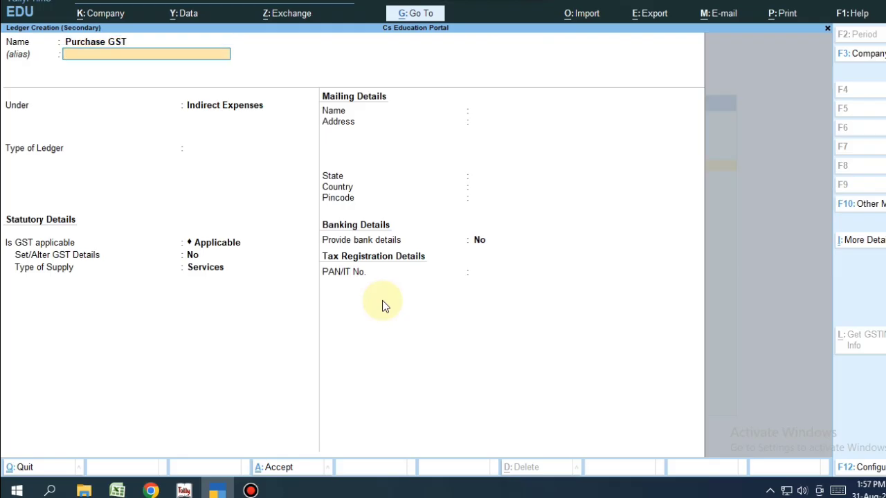
pyautogui.press('Return')
pyautogui.write('Pur')
pyautogui.press('Return')
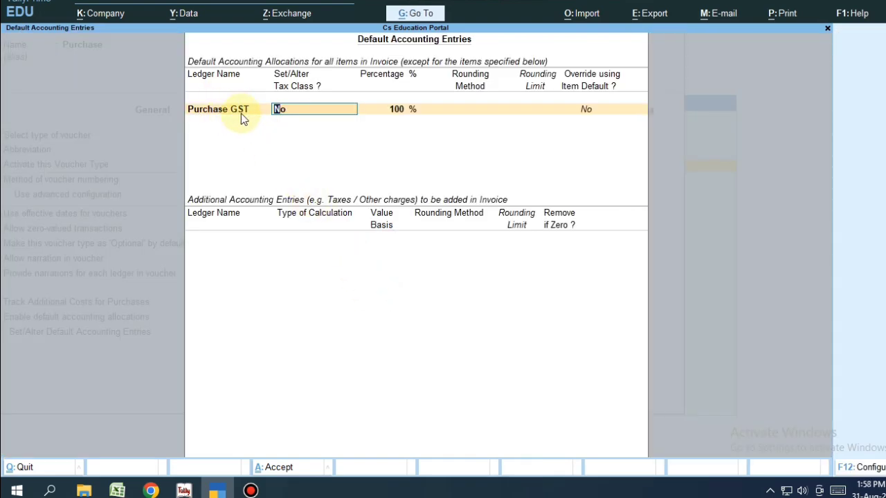
pyautogui.press('Return')
pyautogui.press('Return')
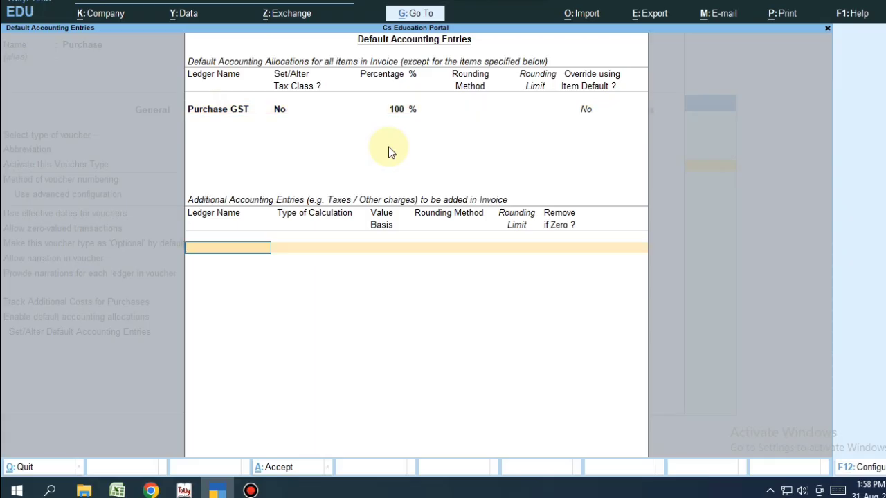
# - Create an Input CGST ledger under Duties & Taxes with type GST and Central Tax, and accept it as an additional accounting entry
pyautogui.hotkey('alt', 'c')
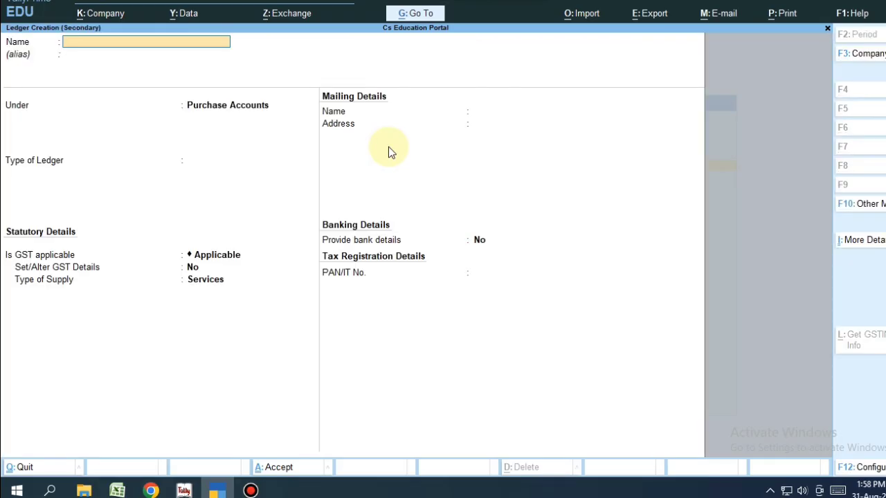
pyautogui.write('Input CGST')
pyautogui.press('Return')
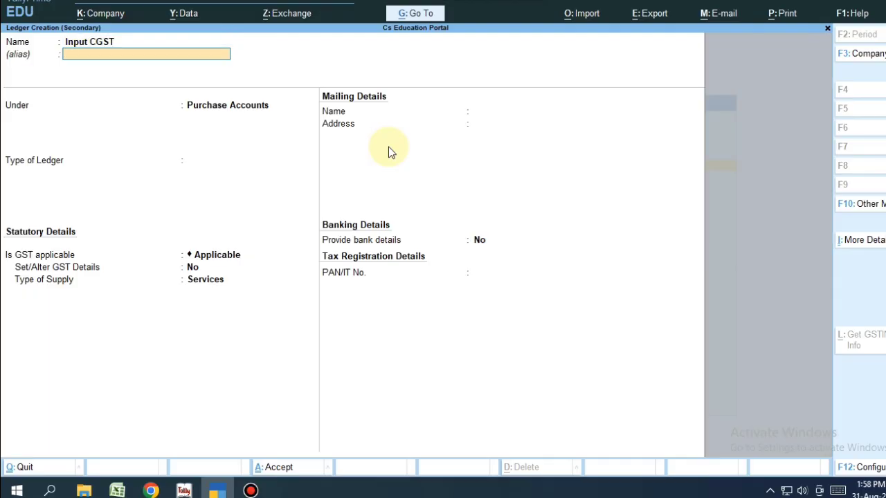
pyautogui.press('Return')
pyautogui.write('Du')
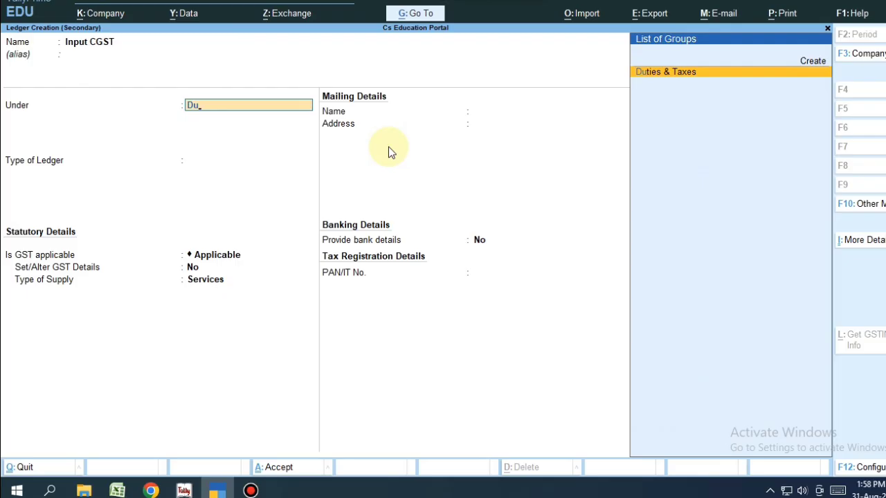
pyautogui.press('Return')
pyautogui.write('G')
pyautogui.press('Return')
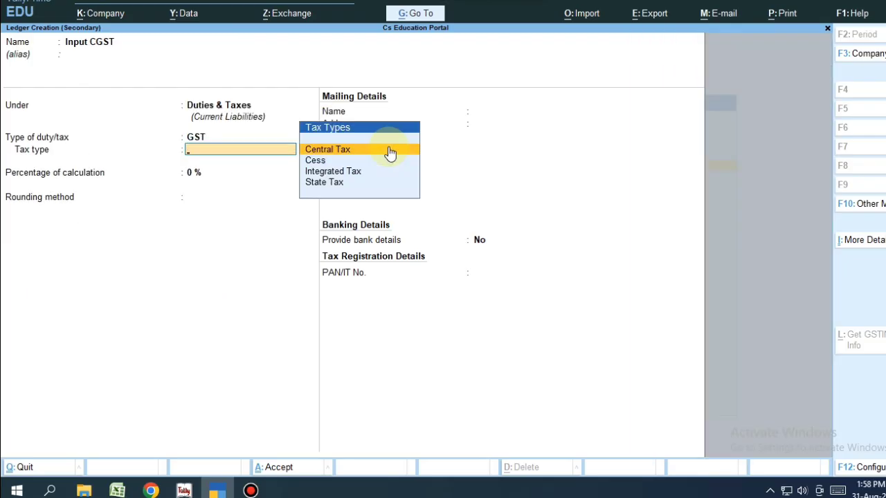
pyautogui.click(389, 149)
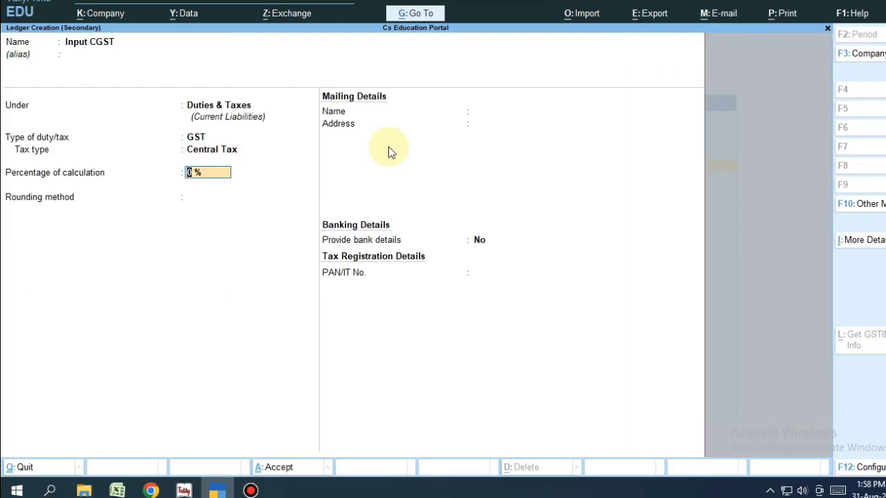
pyautogui.hotkey('ctrl', 'a')
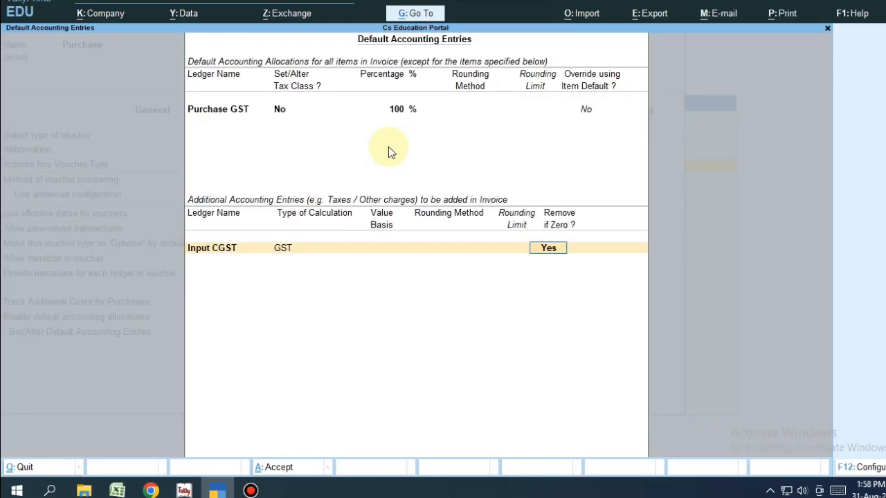
pyautogui.press('Return')
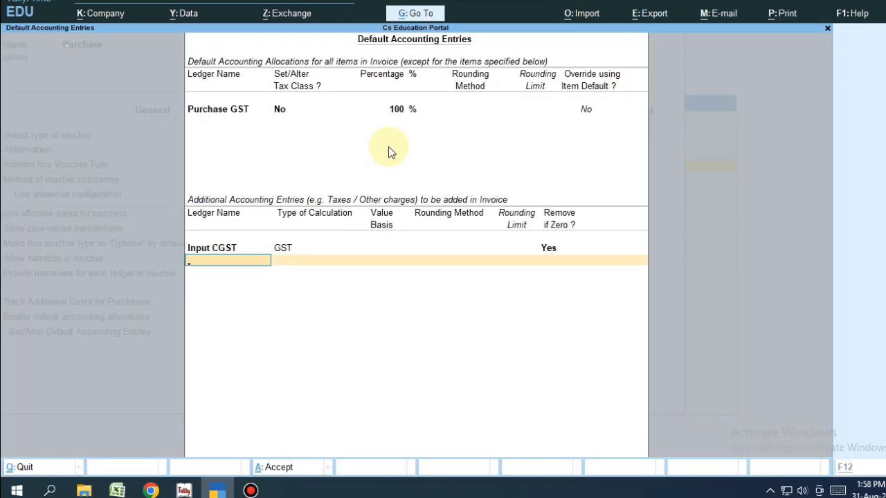
# - Create an Input SGST ledger under Duties & Taxes with type GST and State Tax, and accept it as the second additional entry
pyautogui.hotkey('alt', 'c')
pyautogui.write('Input')
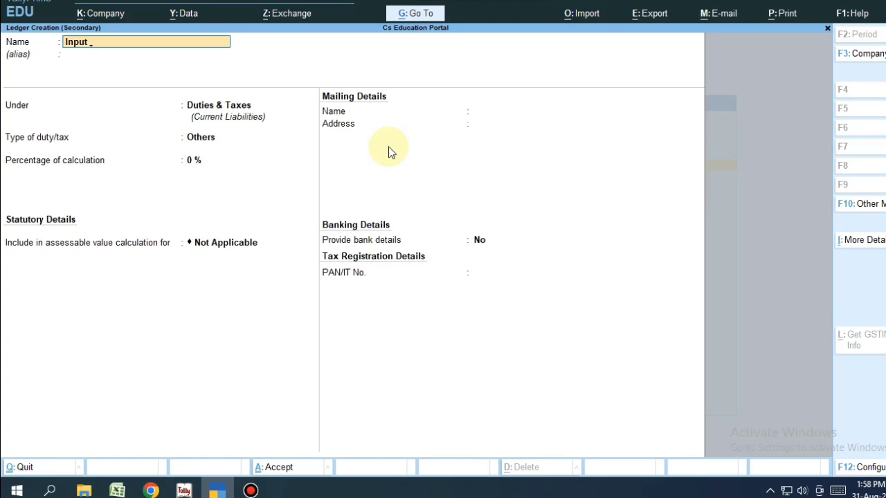
pyautogui.write(' SGST')
pyautogui.press('Return')
pyautogui.press('Return')
pyautogui.press('Return')
pyautogui.press('Up')
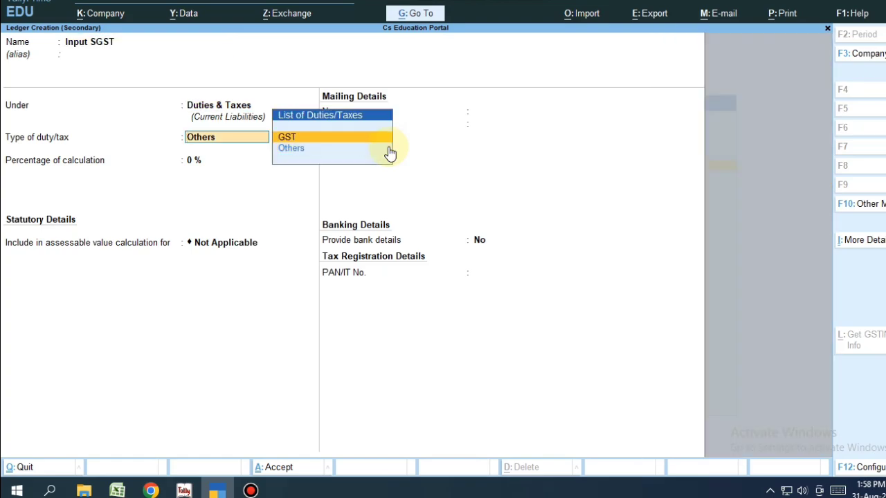
pyautogui.press('Return')
pyautogui.press('Down')
pyautogui.press('Down')
pyautogui.press('Down')
pyautogui.press('Return')
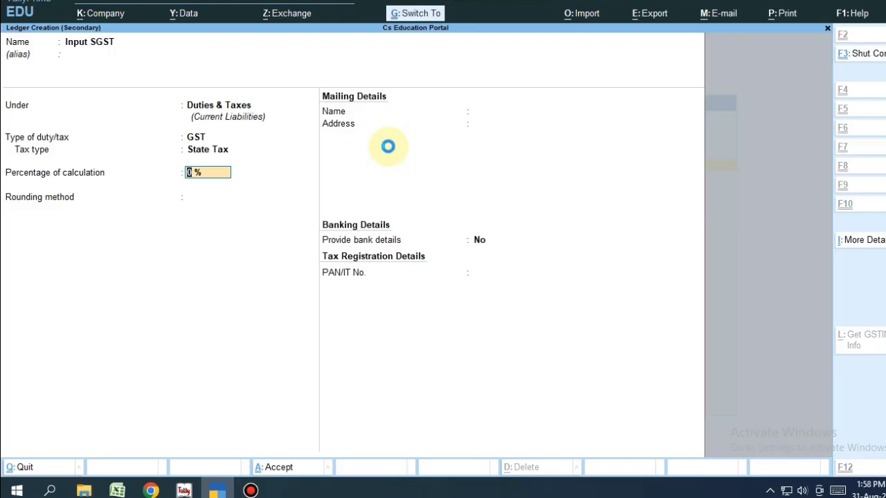
pyautogui.hotkey('ctrl', 'a')
pyautogui.press('Return')
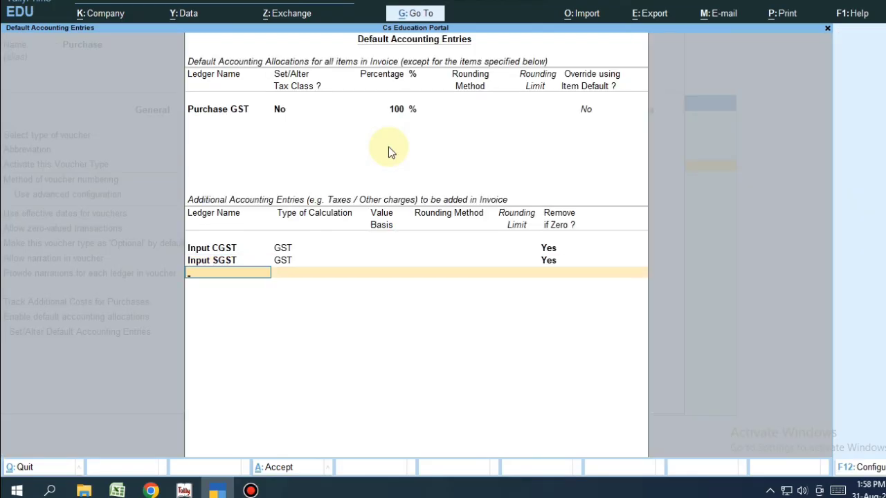
# - Create an Input IGST ledger under Duties & Taxes with type GST and Integrated Tax, and accept it as the third additional entry
pyautogui.hotkey('alt', 'c')
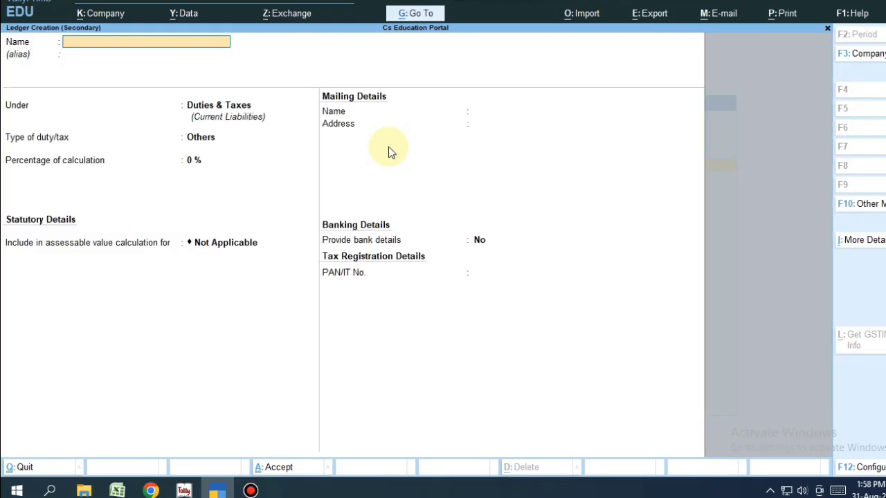
pyautogui.write('Input IGST')
pyautogui.press('Return')
pyautogui.press('Return')
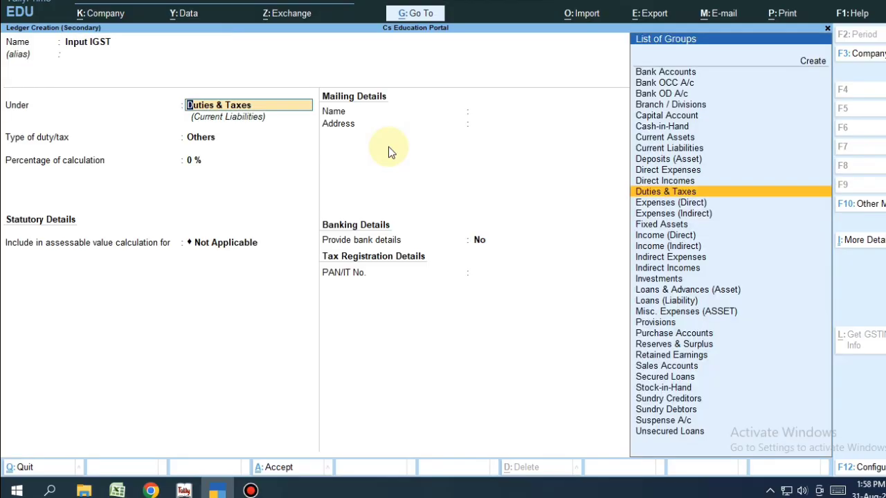
pyautogui.press('Return')
pyautogui.press('Up')
pyautogui.press('Return')
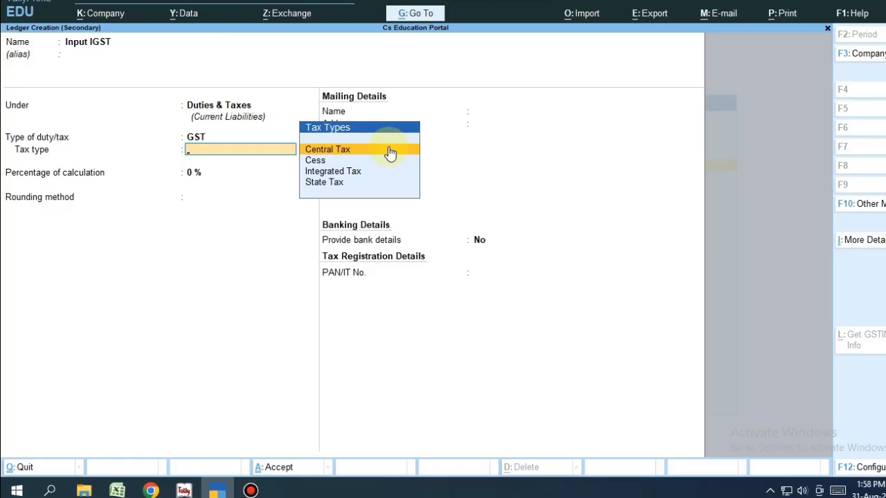
pyautogui.press('Down')
pyautogui.press('Down')
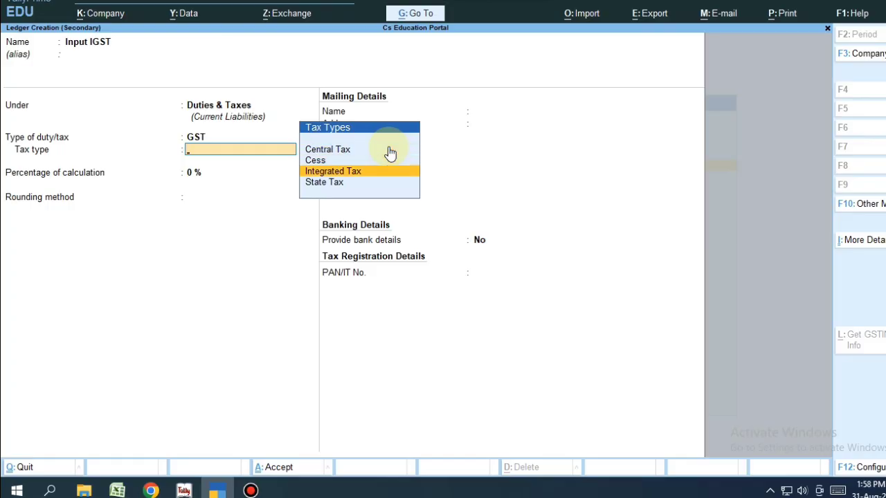
pyautogui.press('Return')
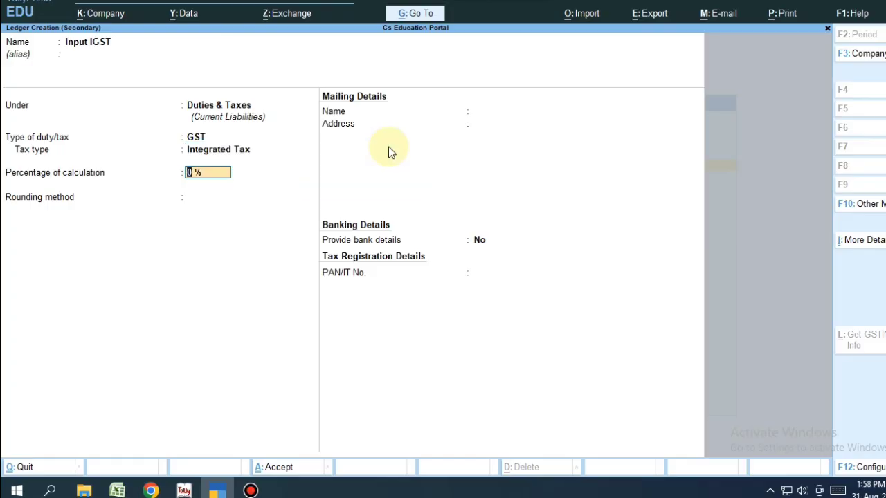
pyautogui.hotkey('ctrl', 'a')
pyautogui.press('Return')
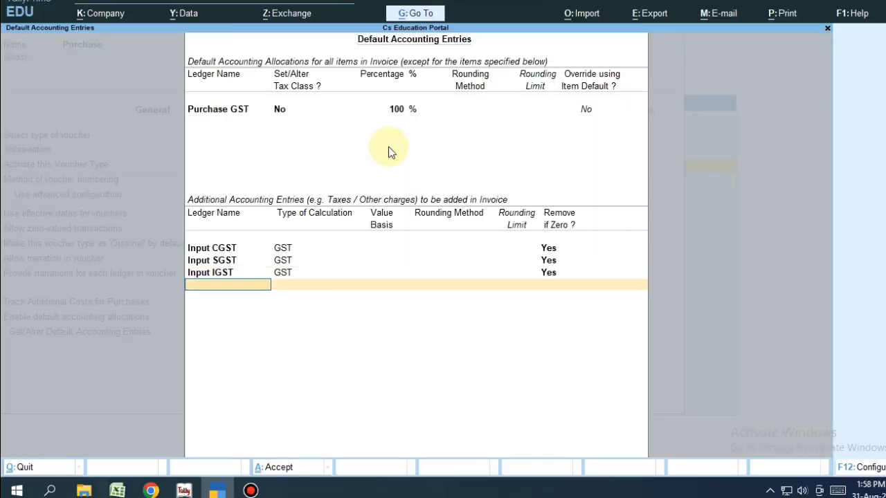
# - Add the Round-Off ledger as an additional entry, calculated As Total Amount Rounding with Normal Rounding and a rounding limit of 1
pyautogui.write('rou')
pyautogui.press('Return')
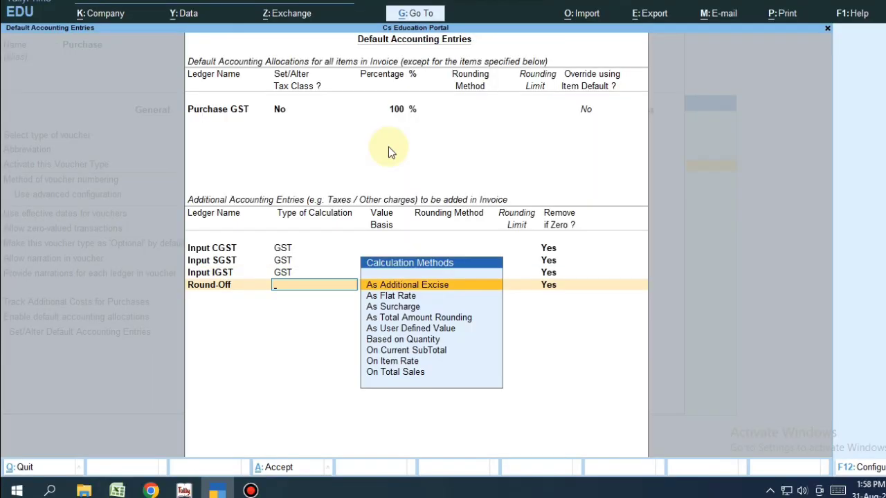
pyautogui.press('Down')
pyautogui.press('Down')
pyautogui.press('Down')
pyautogui.press('Return')
pyautogui.press('Down')
pyautogui.press('Down')
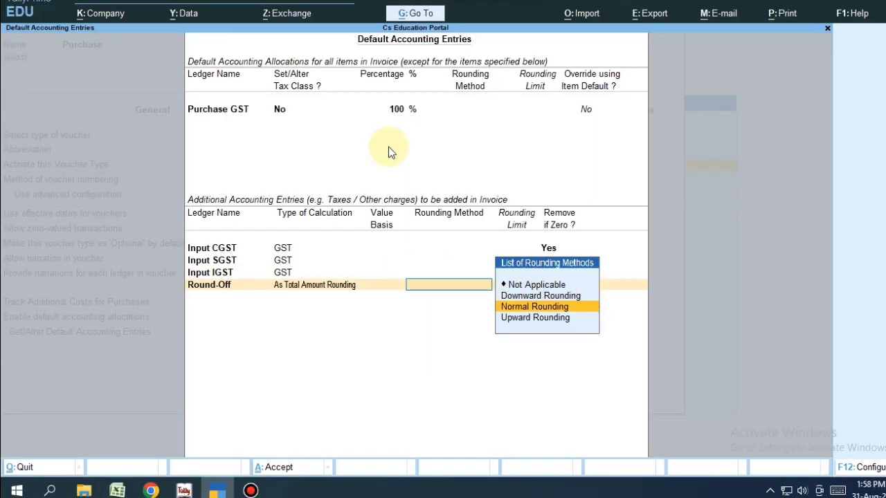
pyautogui.press('Return')
pyautogui.write('1')
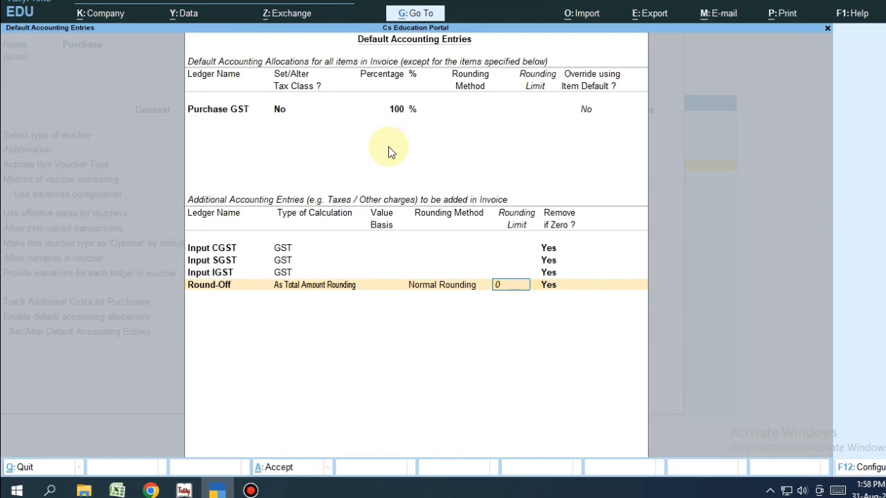
pyautogui.press('Return')
# - Accept the default accounting entries, save the Purchase voucher type and return to the Gateway of Tally
pyautogui.hotkey('ctrl', 'a')
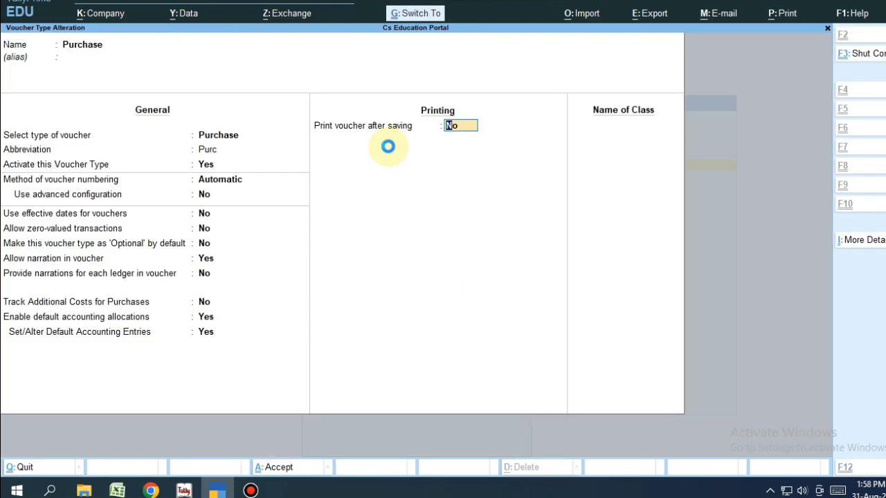
pyautogui.hotkey('ctrl', 'a')
pyautogui.press('Escape')
pyautogui.press('Escape')
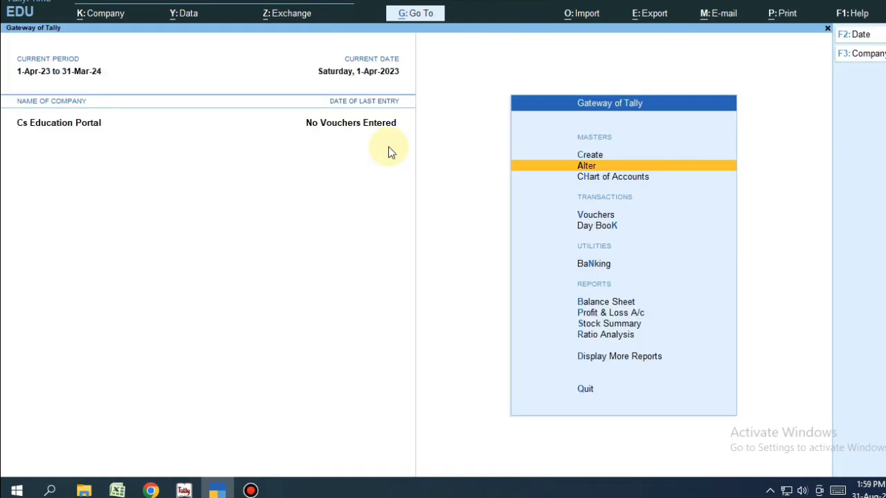
# - Start a sales voucher with Cash as the party, keeping its default party details, and Sales GST as the sales ledger
pyautogui.press('Down')
pyautogui.press('Down')
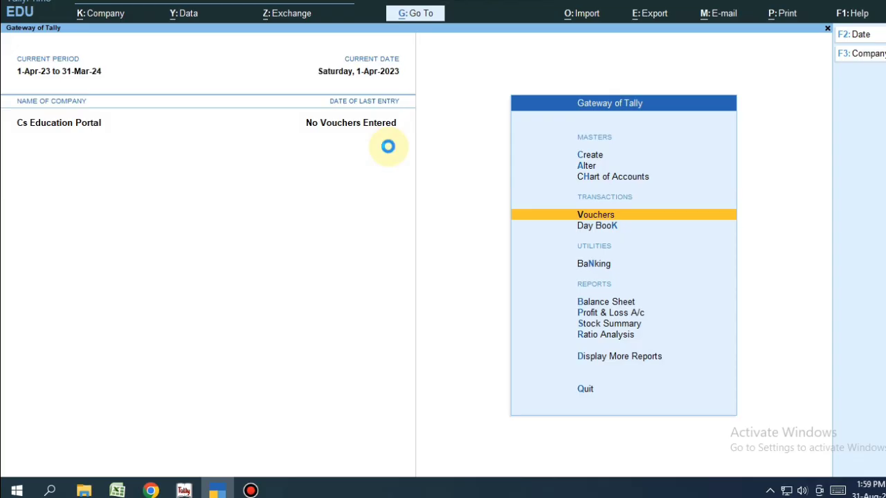
pyautogui.press('Return')
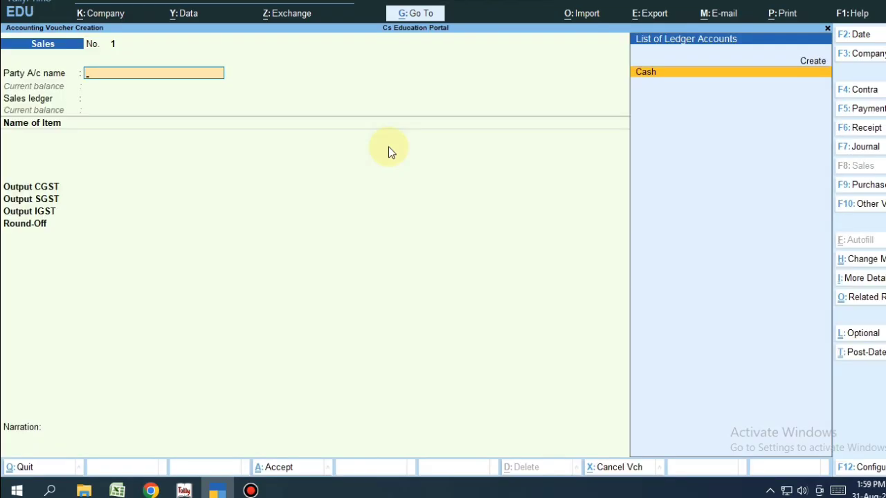
pyautogui.press('Return')
pyautogui.hotkey('ctrl', 'a')
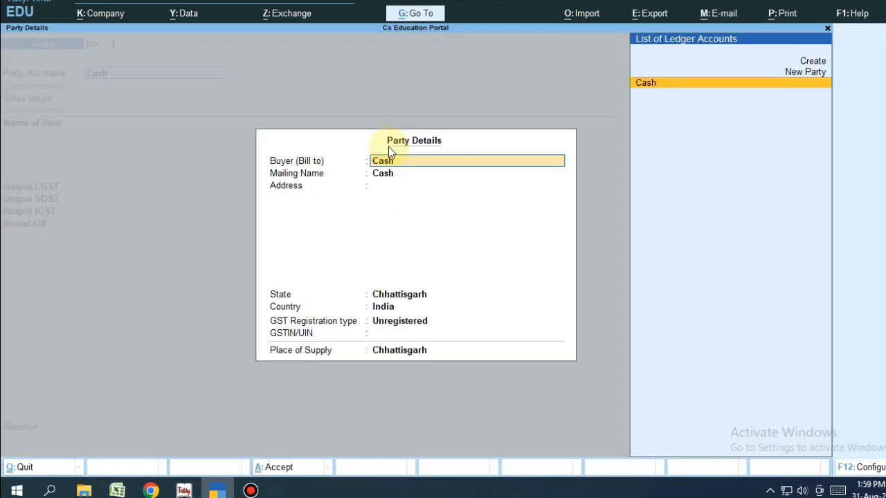
pyautogui.hotkey('ctrl', 'a')
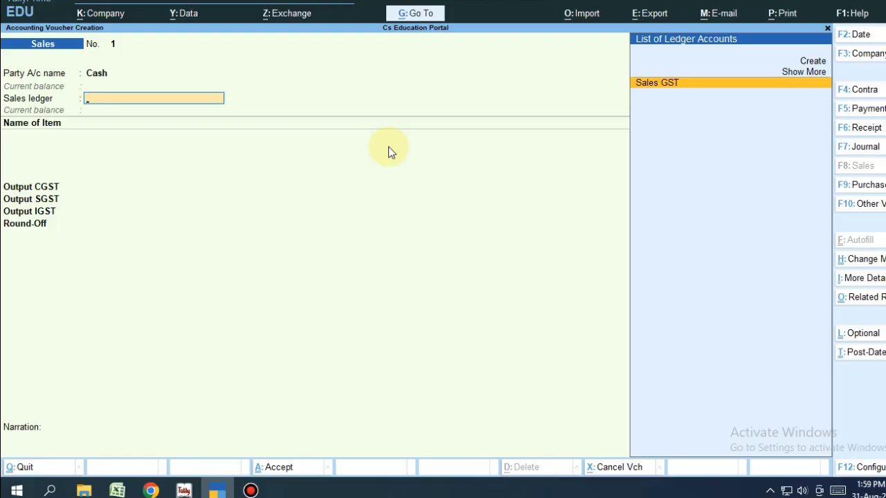
pyautogui.press('Return')
# - Begin creating a stock item named 5W LED Bulb under Primary from the sales voucher's item field
pyautogui.hotkey('alt', 'c')
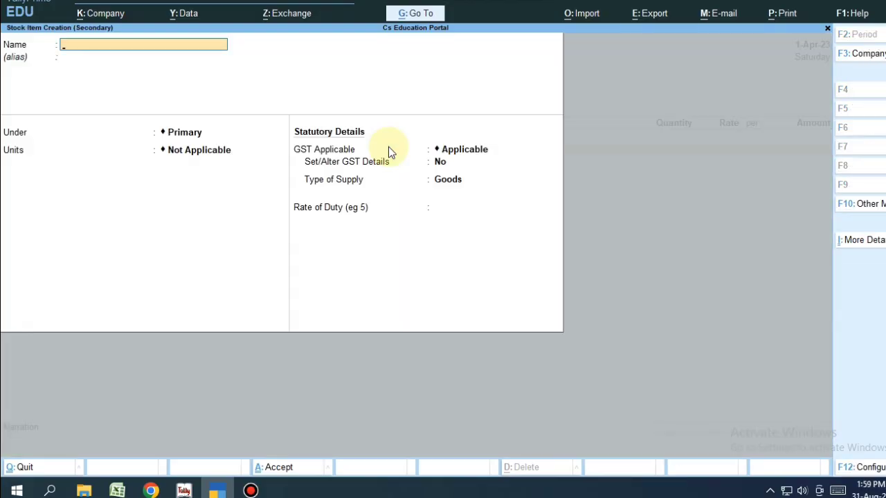
pyautogui.write('4')
pyautogui.press('BackSpace')
pyautogui.write('5W LED Bulb')
pyautogui.press('Return')
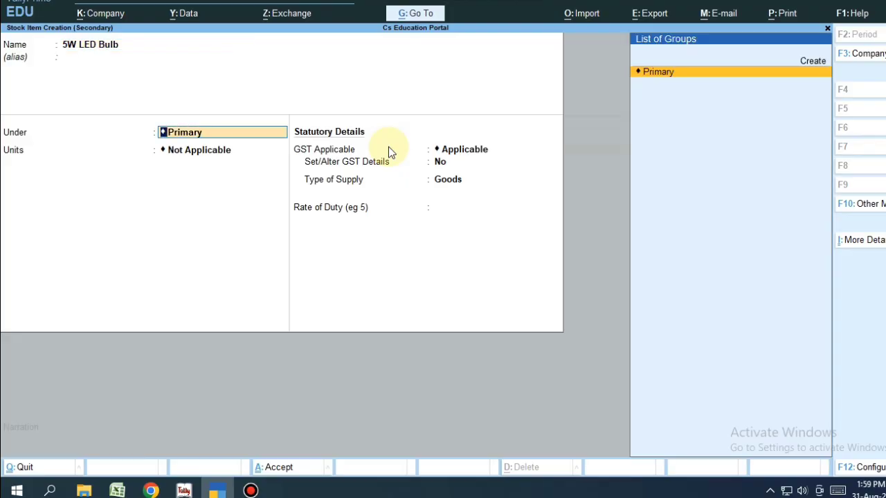
pyautogui.press('Return')
# - Create a simple unit with symbol Pcs and quantity code PCS-PIECES, and assign it to the stock item
pyautogui.hotkey('alt', 'c')
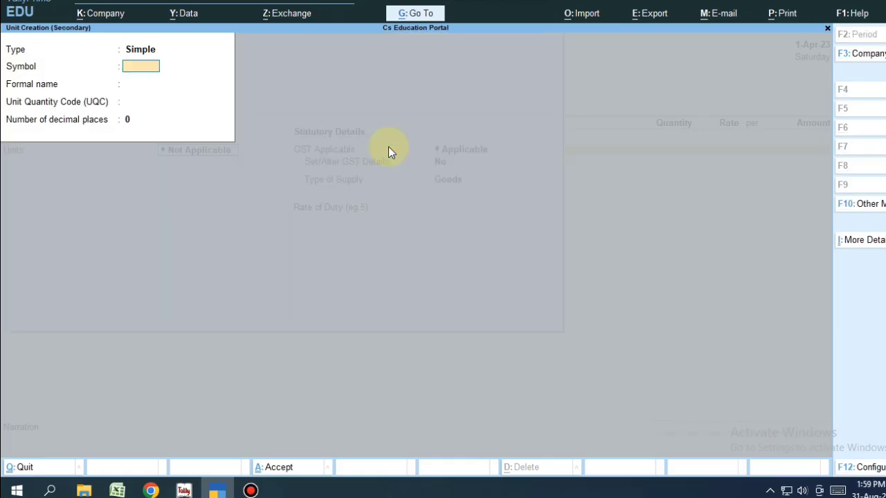
pyautogui.write('Pcs')
pyautogui.press('Return')
pyautogui.press('Return')
pyautogui.write('pcs')
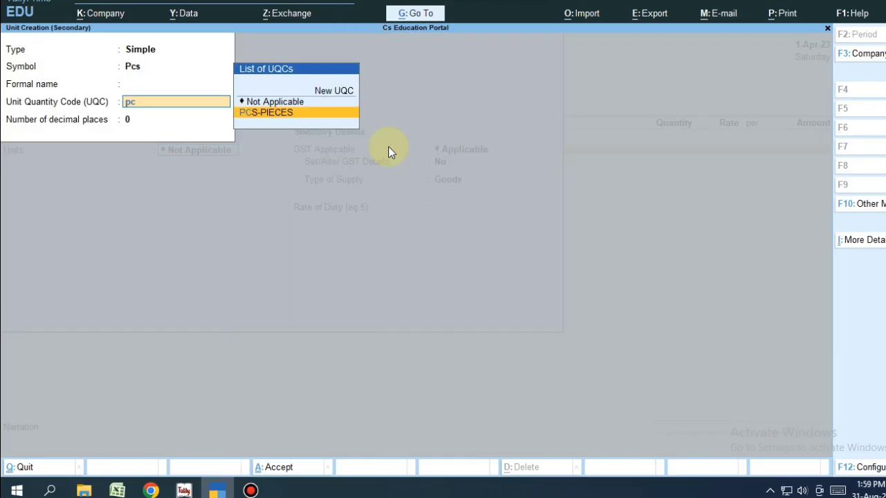
pyautogui.press('Return')
pyautogui.press('Return')
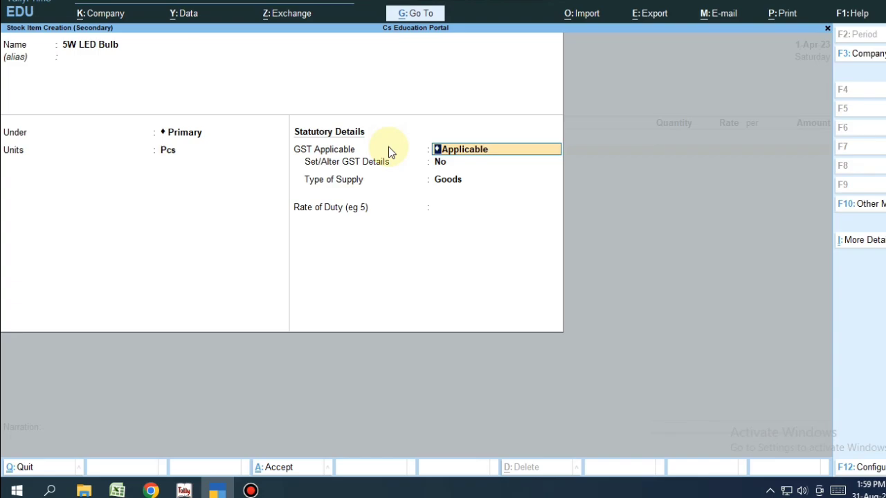
# - Turn on Set/Alter GST Details for the 5W LED Bulb item and open its GST details form
pyautogui.press('Return')
pyautogui.press('y')
pyautogui.press('Return')
pyautogui.hotkey('ctrl', 'a')
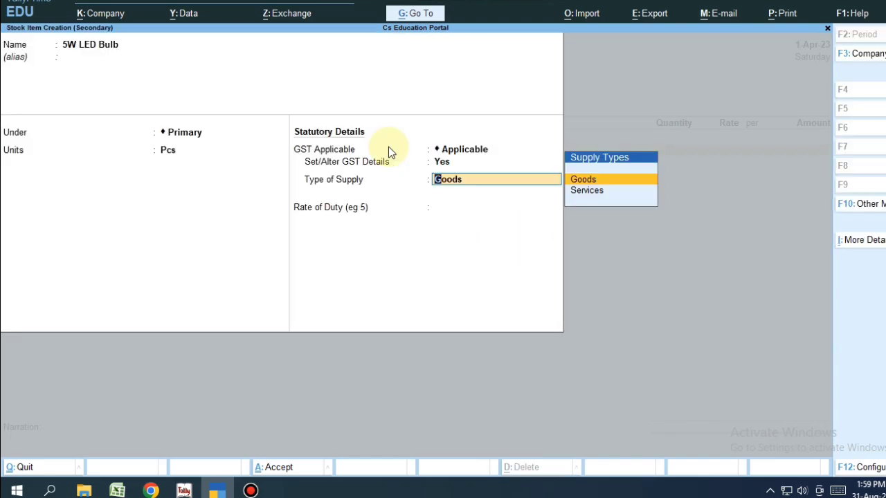
pyautogui.press('BackSpace')
pyautogui.press('Return')
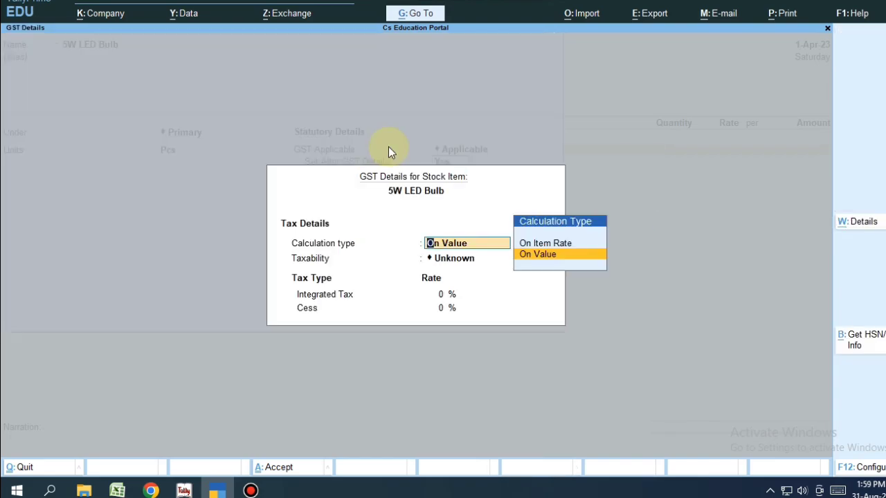
# - Set the item's GST details to On Value calculation, Taxable, with 18% integrated tax, and accept them
pyautogui.press('Return')
pyautogui.press('Down')
pyautogui.press('Down')
pyautogui.press('Down')
pyautogui.press('Return')
pyautogui.write('18')
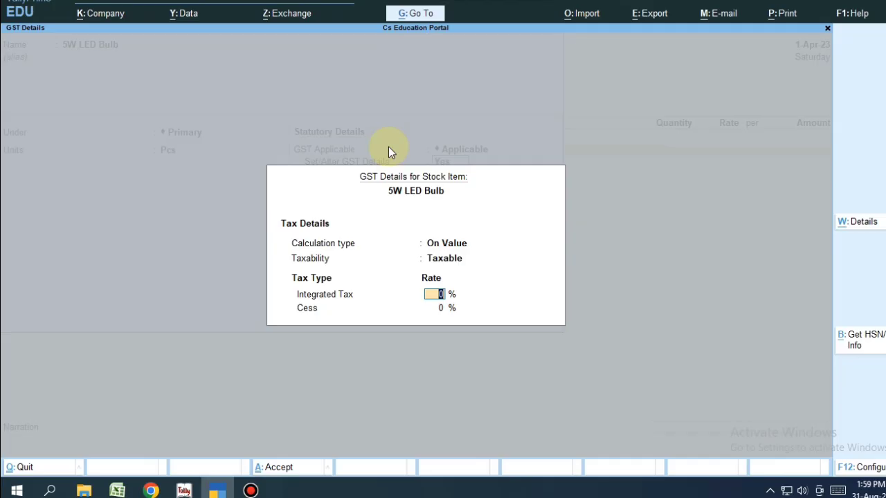
pyautogui.press('Return')
pyautogui.hotkey('ctrl', 'a')
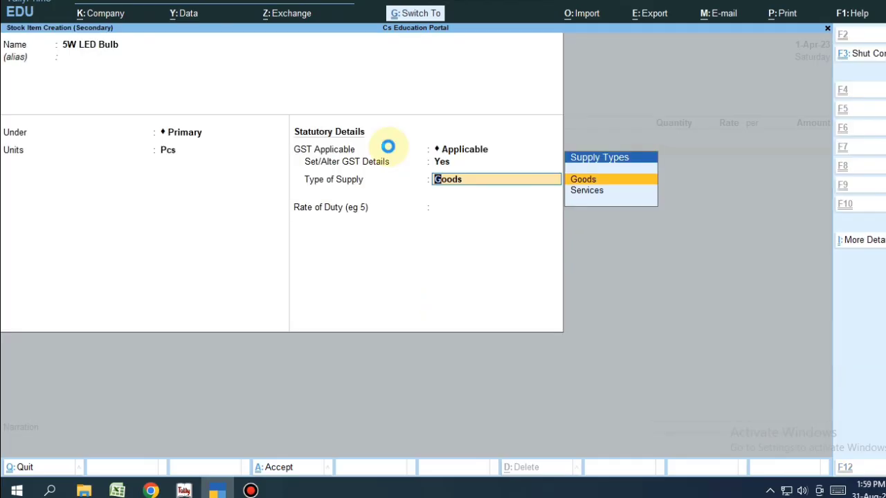
# - Save the 5W LED Bulb stock item and enter it in the sales invoice with quantity 1 Pcs and rate 500
pyautogui.hotkey('ctrl', 'a')
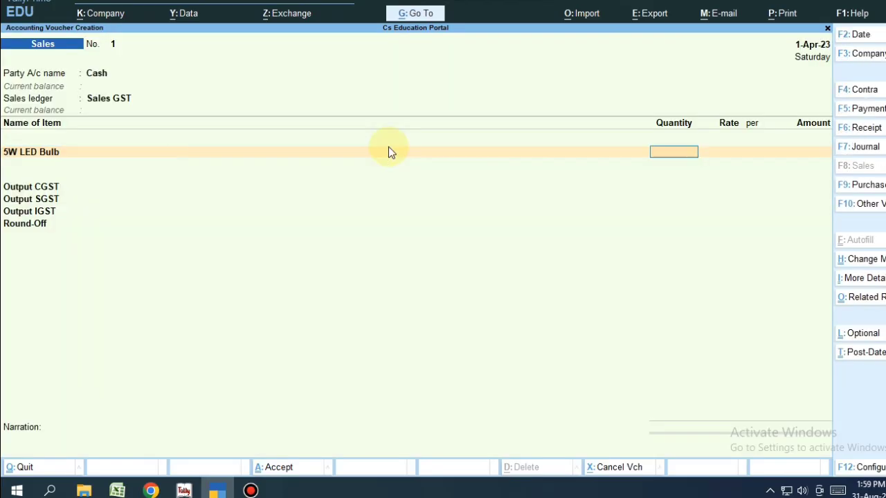
pyautogui.press('Return')
pyautogui.press('Return')
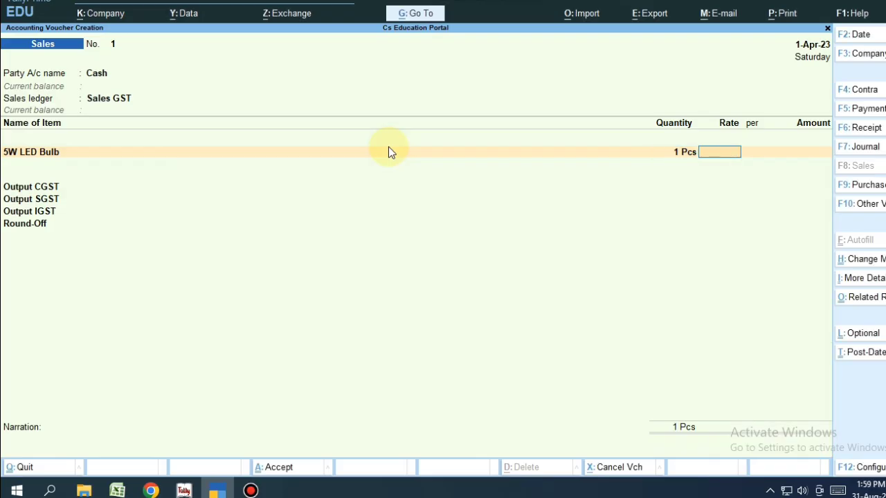
pyautogui.write('500')
pyautogui.press('Return')
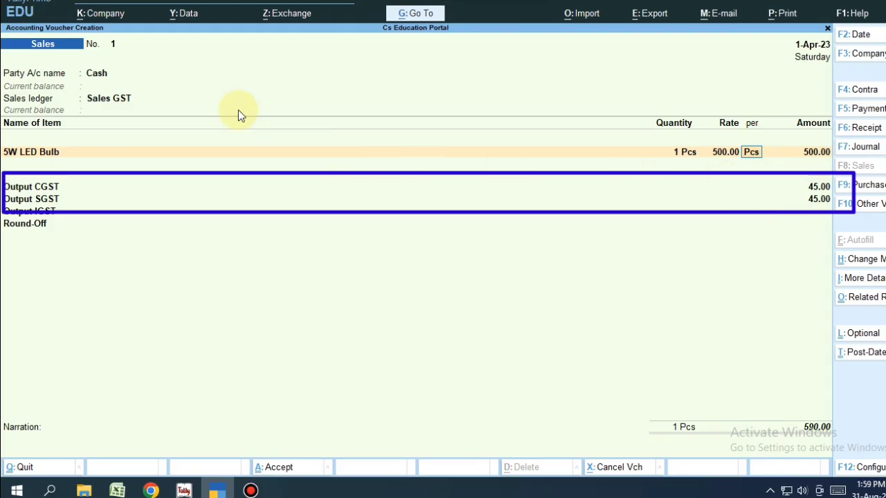
# - Begin a new party ledger named Rajesh Enterprises from the invoice's party field, grouped under Sundry Debtors
pyautogui.click(102, 76)
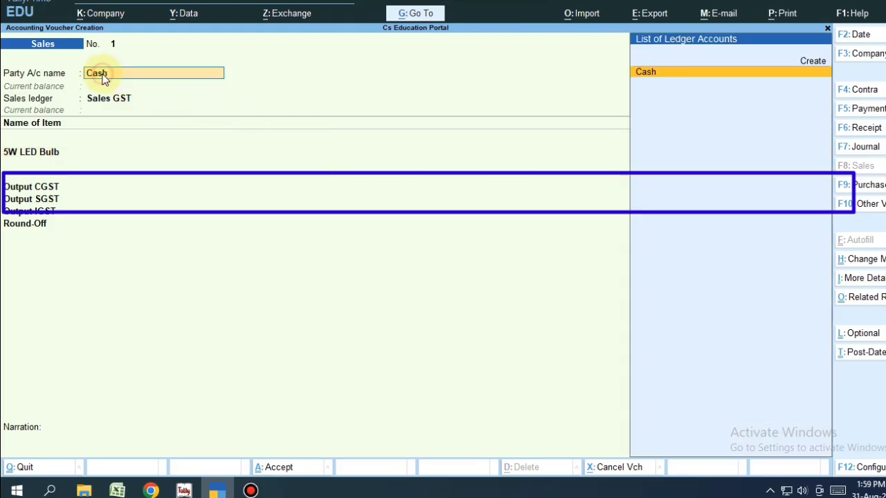
pyautogui.hotkey('alt', 'c')
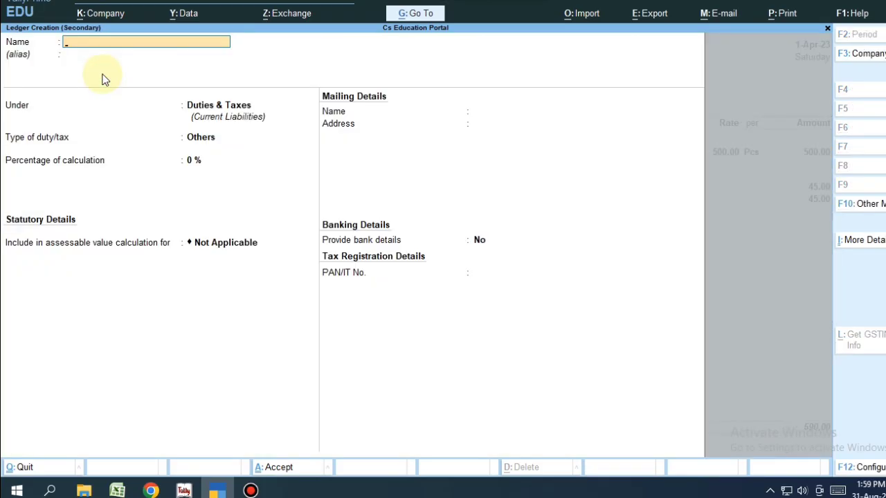
pyautogui.write('Rajesh Enterprises')
pyautogui.press('Return')
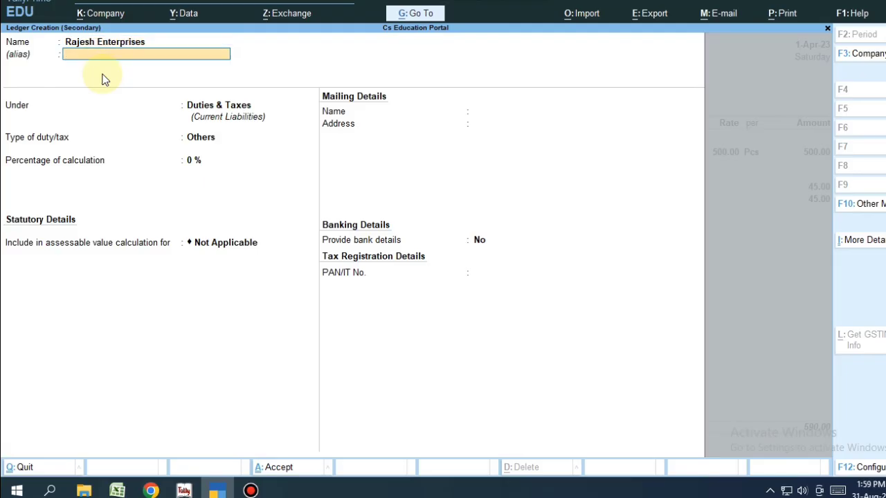
pyautogui.press('Return')
pyautogui.write('Sund')
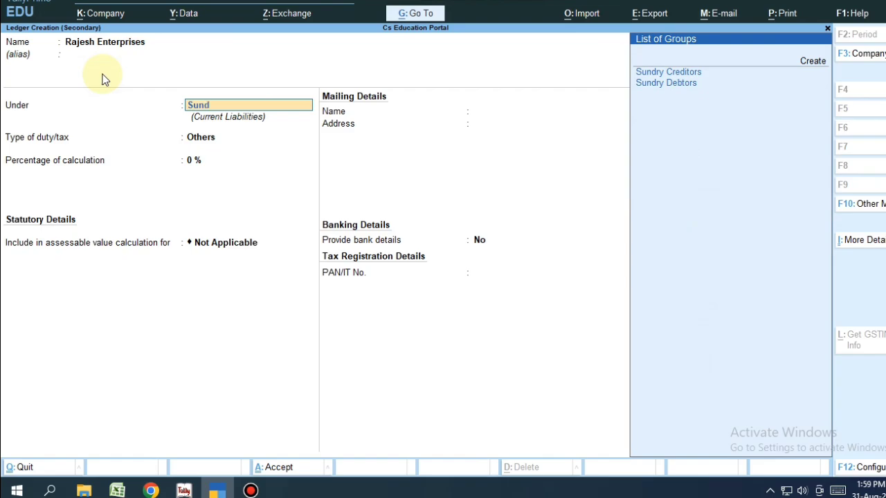
pyautogui.press('Down')
pyautogui.press('Return')
pyautogui.press('Return')
pyautogui.press('Return')
pyautogui.press('Return')
pyautogui.press('Return')
pyautogui.press('Return')
pyautogui.press('Return')
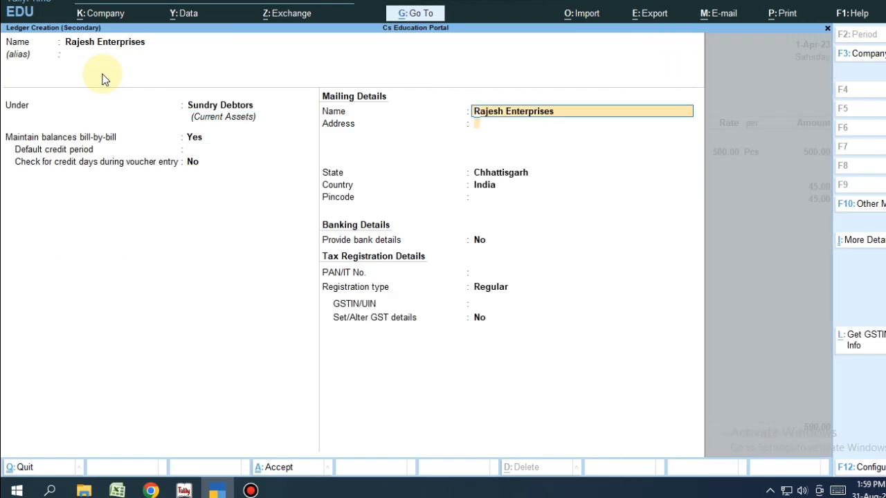
# - Set the party ledger's state to Delhi and save the ledger
pyautogui.press('BackSpace')
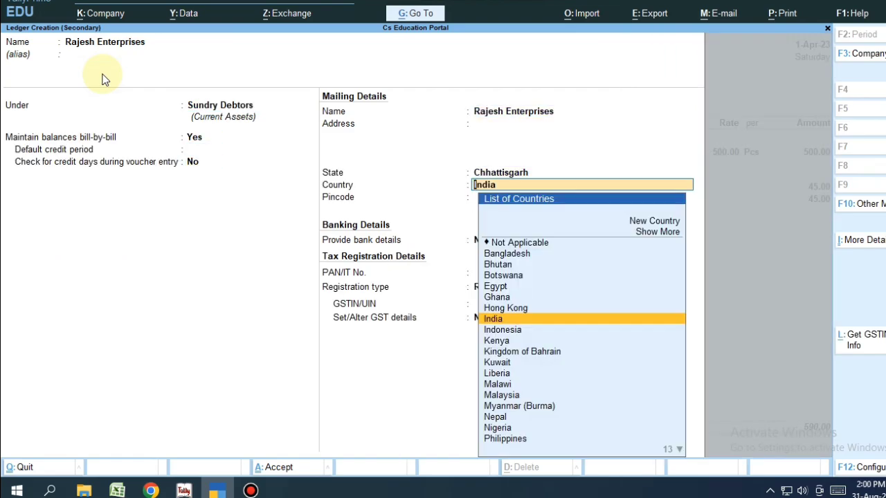
pyautogui.press('BackSpace')
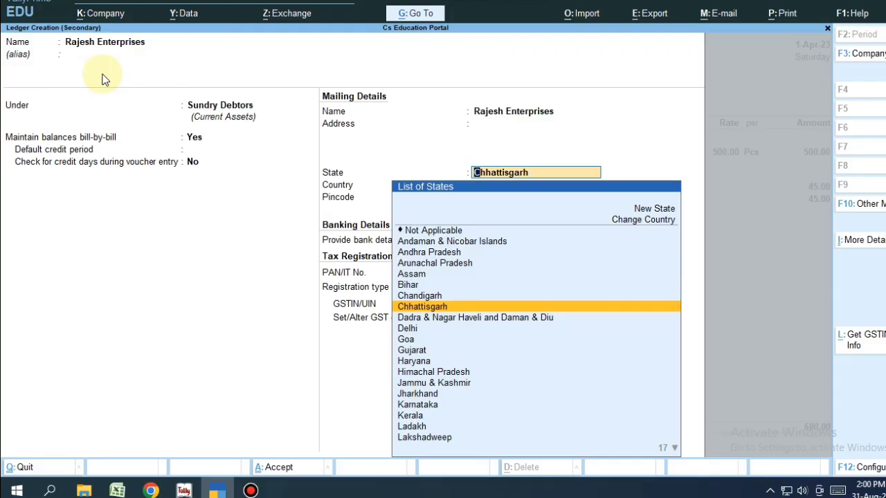
pyautogui.write('de')
pyautogui.press('Return')
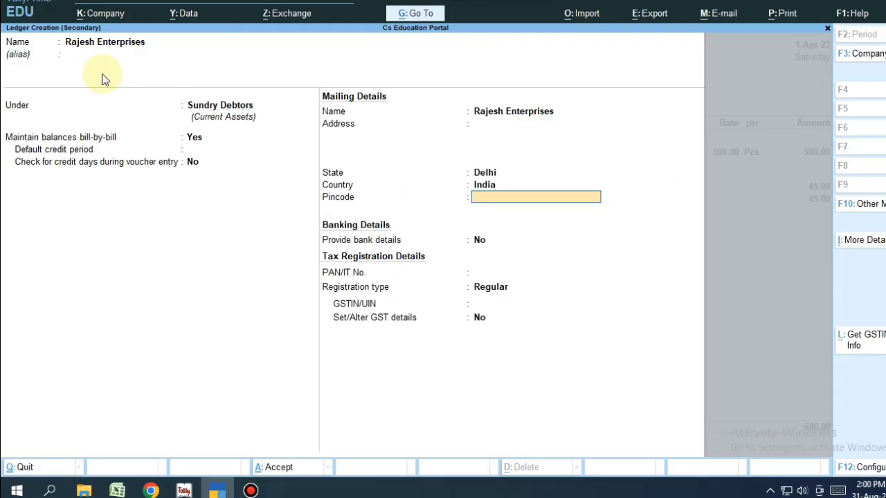
pyautogui.hotkey('ctrl', 'a')
# - Use Rajesh Enterprises as the invoice party with blank dispatch details, keeping the Sales GST ledger and the 5W LED Bulb item
pyautogui.press('Return')
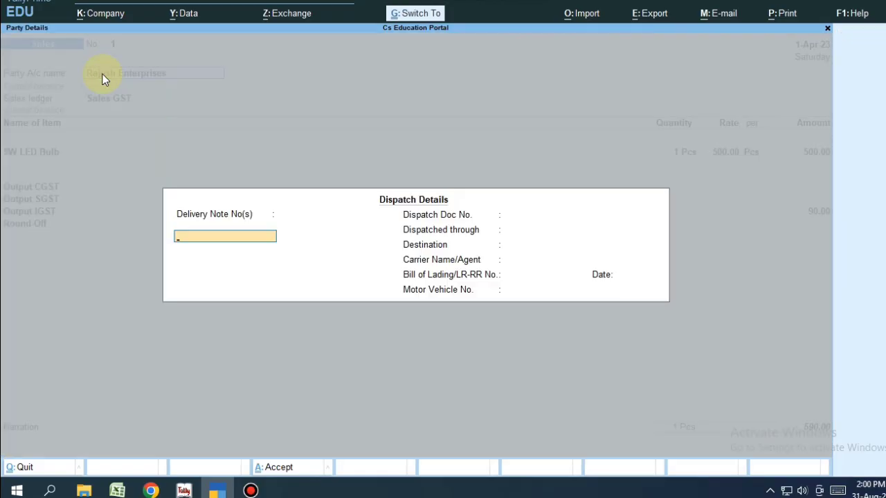
pyautogui.press('Escape')
pyautogui.hotkey('ctrl', 'a')
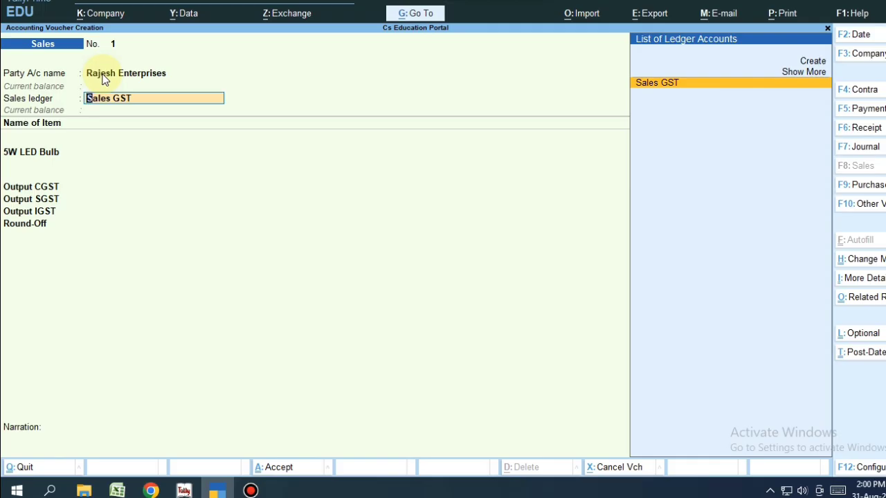
pyautogui.press('Return')
pyautogui.press('Return')
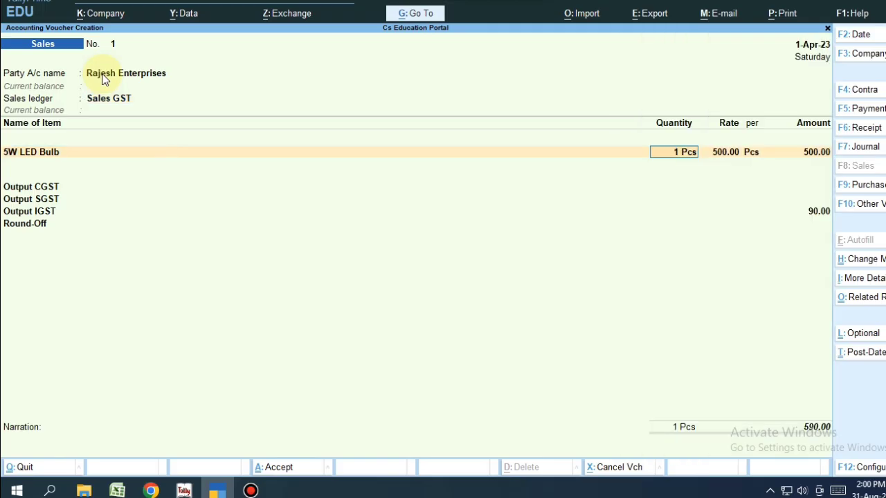